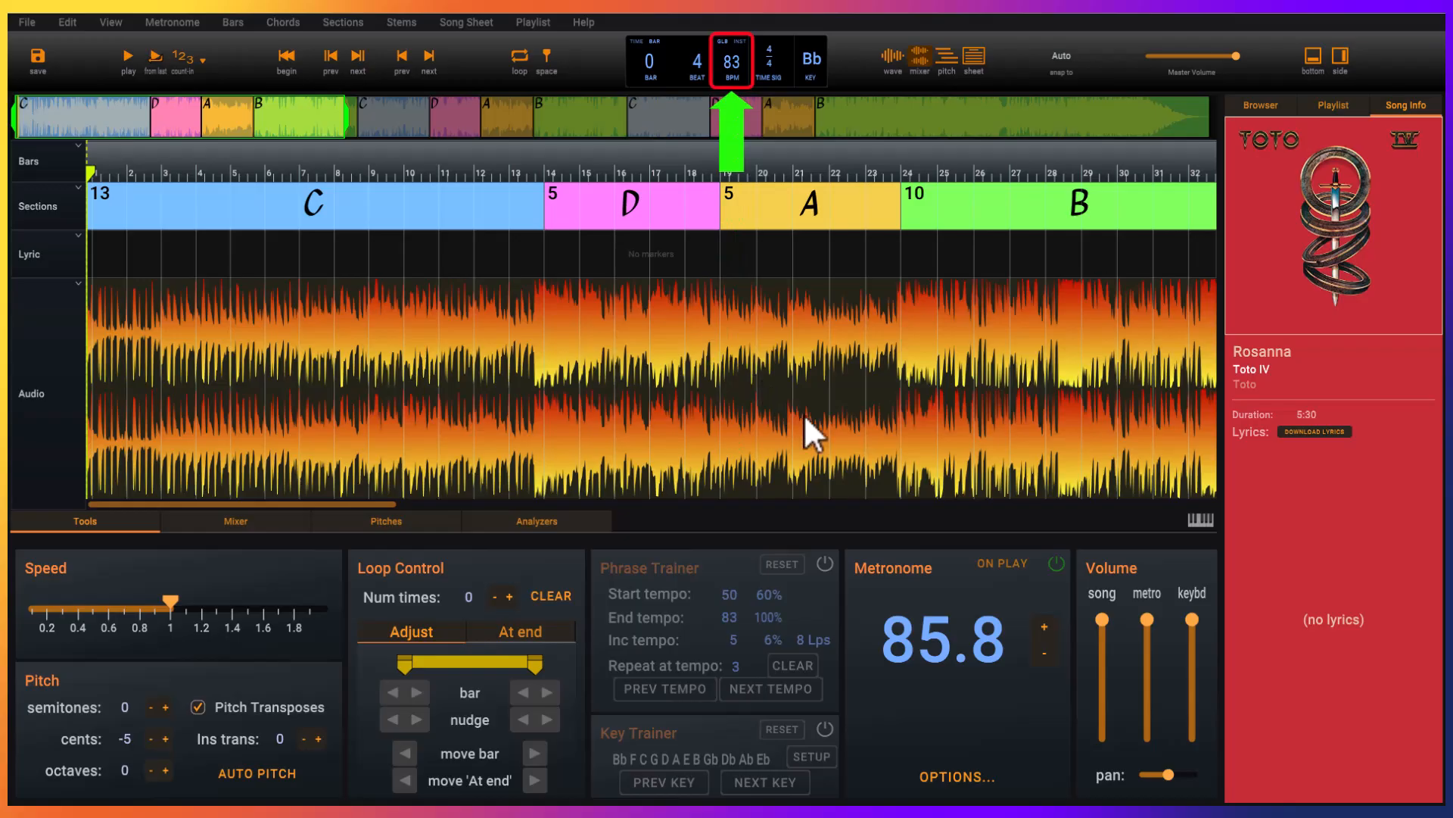
- Enable the metronome during playback and listen to the song's opening bars to check the beat
{"action": "left_click", "coordinate": [988, 563]}
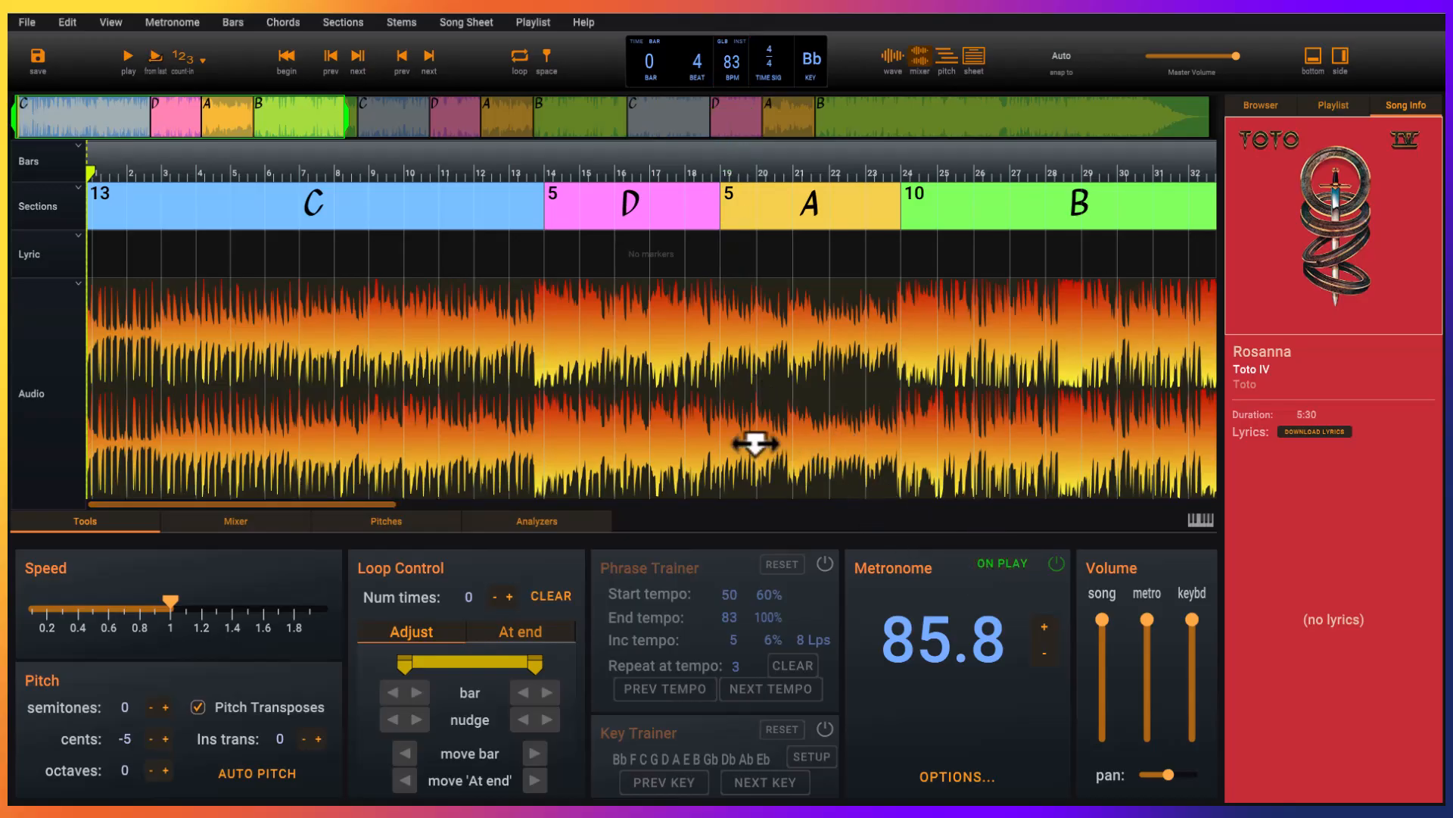
{"action": "left_click", "coordinate": [127, 56]}
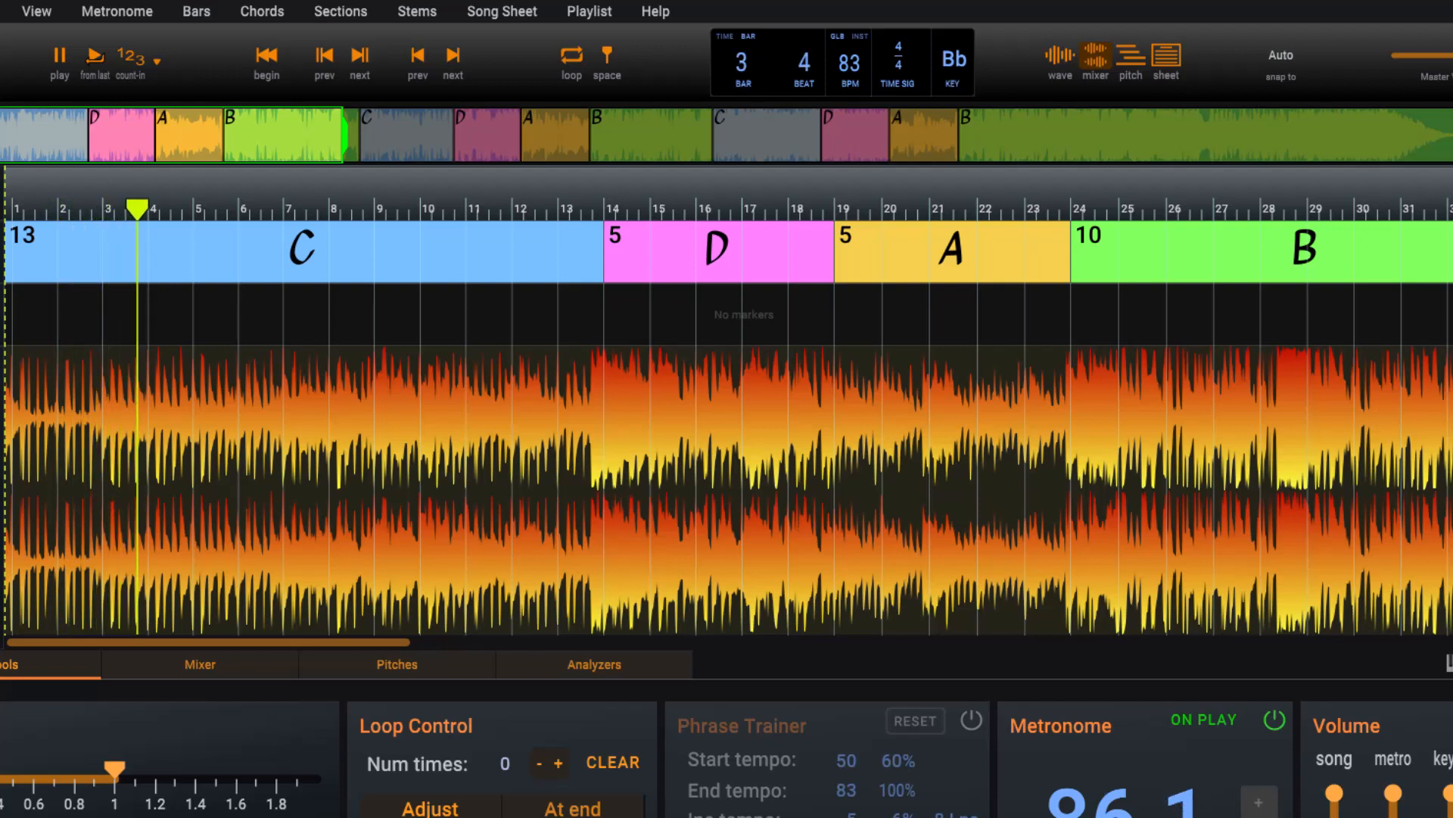
{"action": "key", "text": "space"}
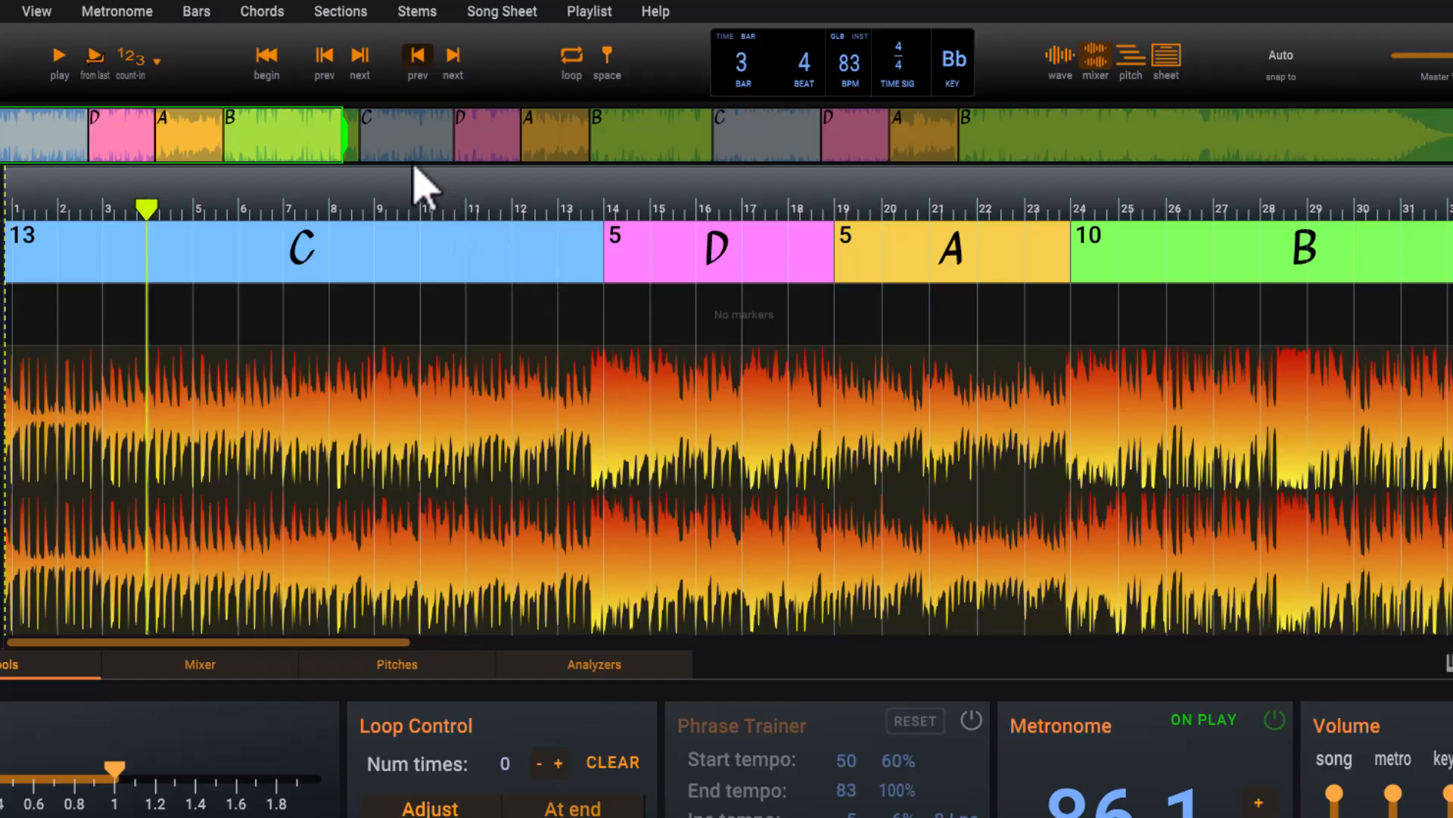
- Double the song's detected tempo to 166 BPM
{"action": "left_click", "coordinate": [245, 11]}
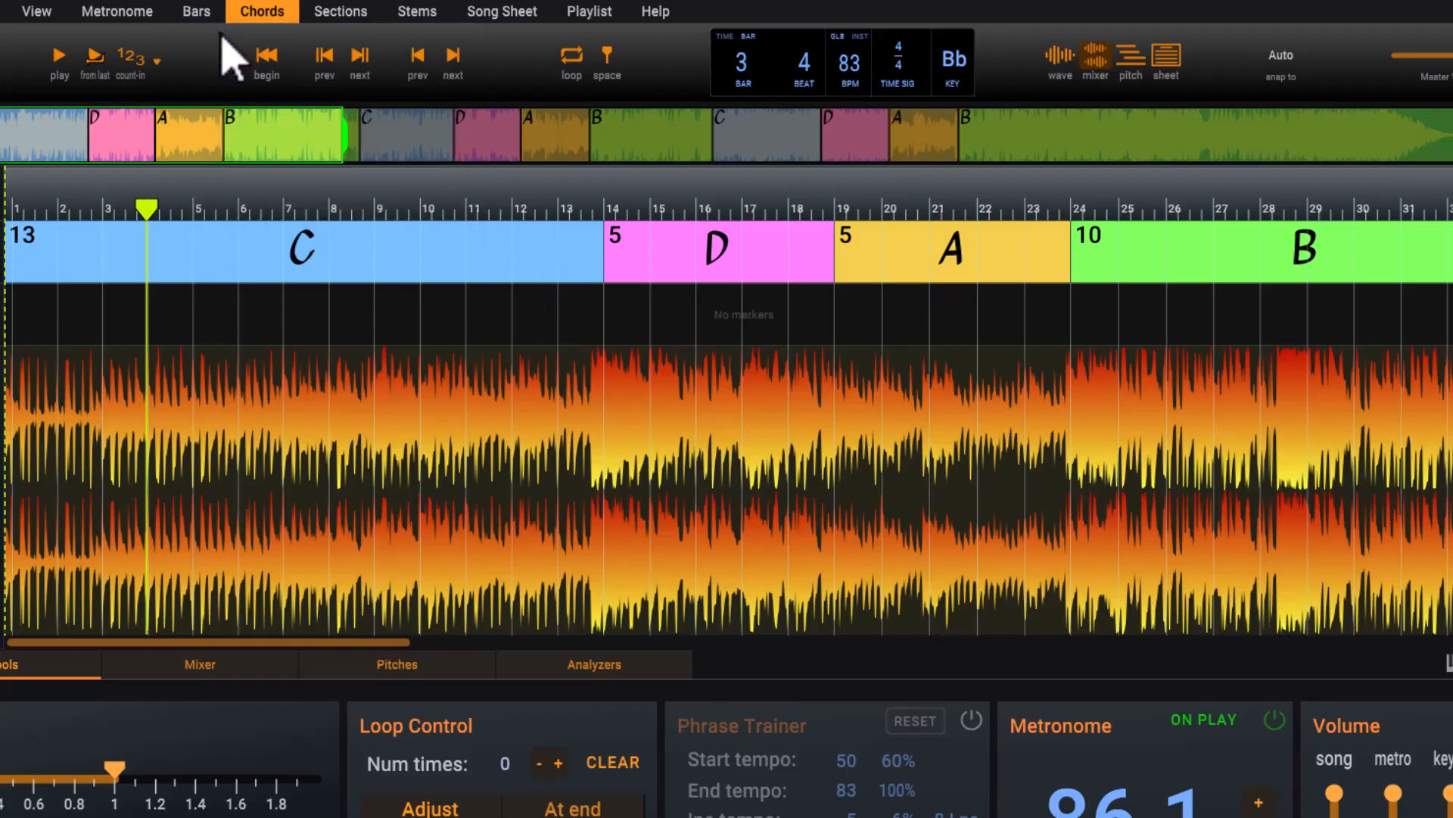
{"action": "mouse_move", "coordinate": [217, 18]}
{"action": "left_click", "coordinate": [242, 65]}
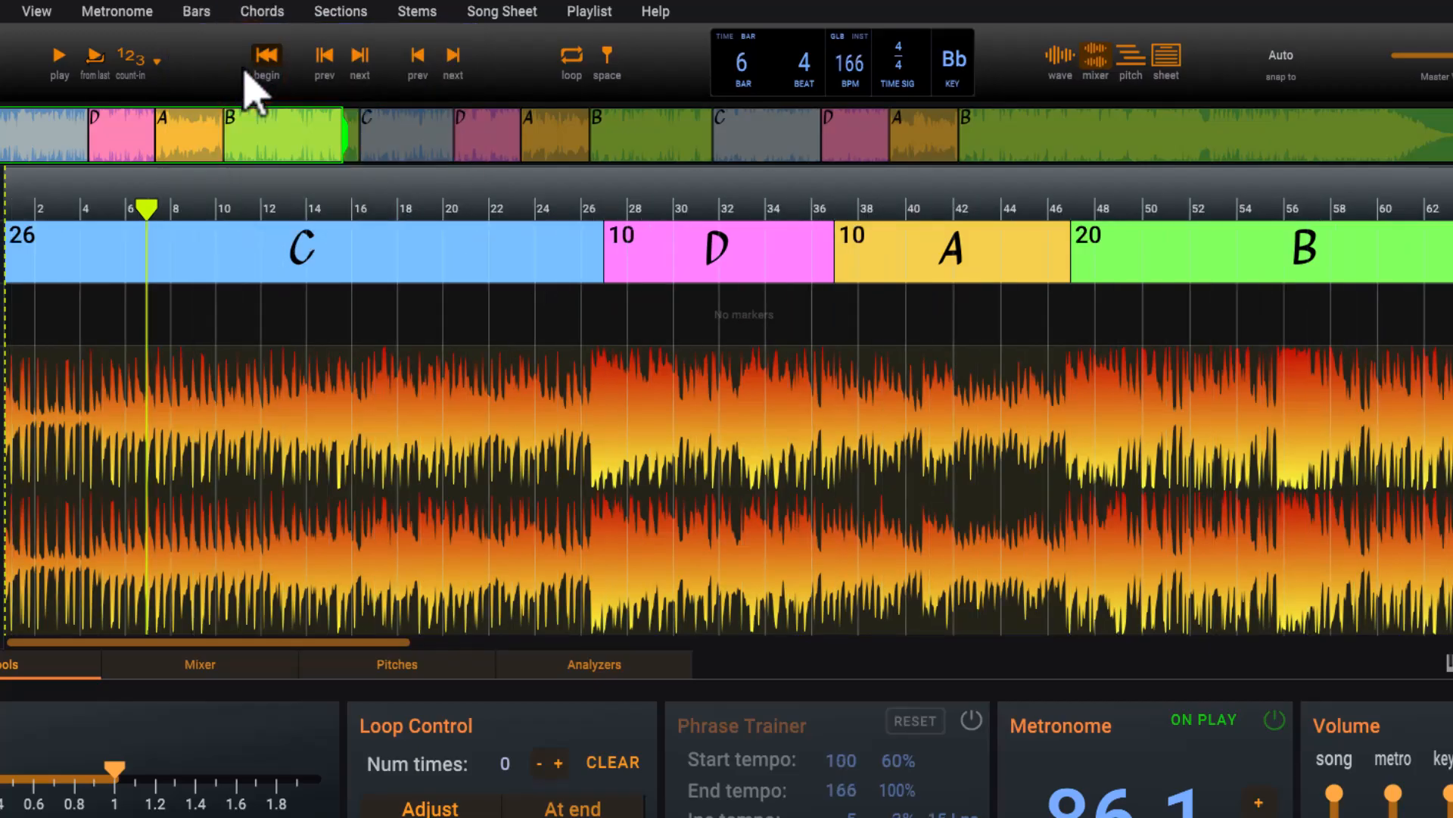
- Play the song from the beginning to check the beat, and turn off the metronome during playback
{"action": "key", "text": "Home"}
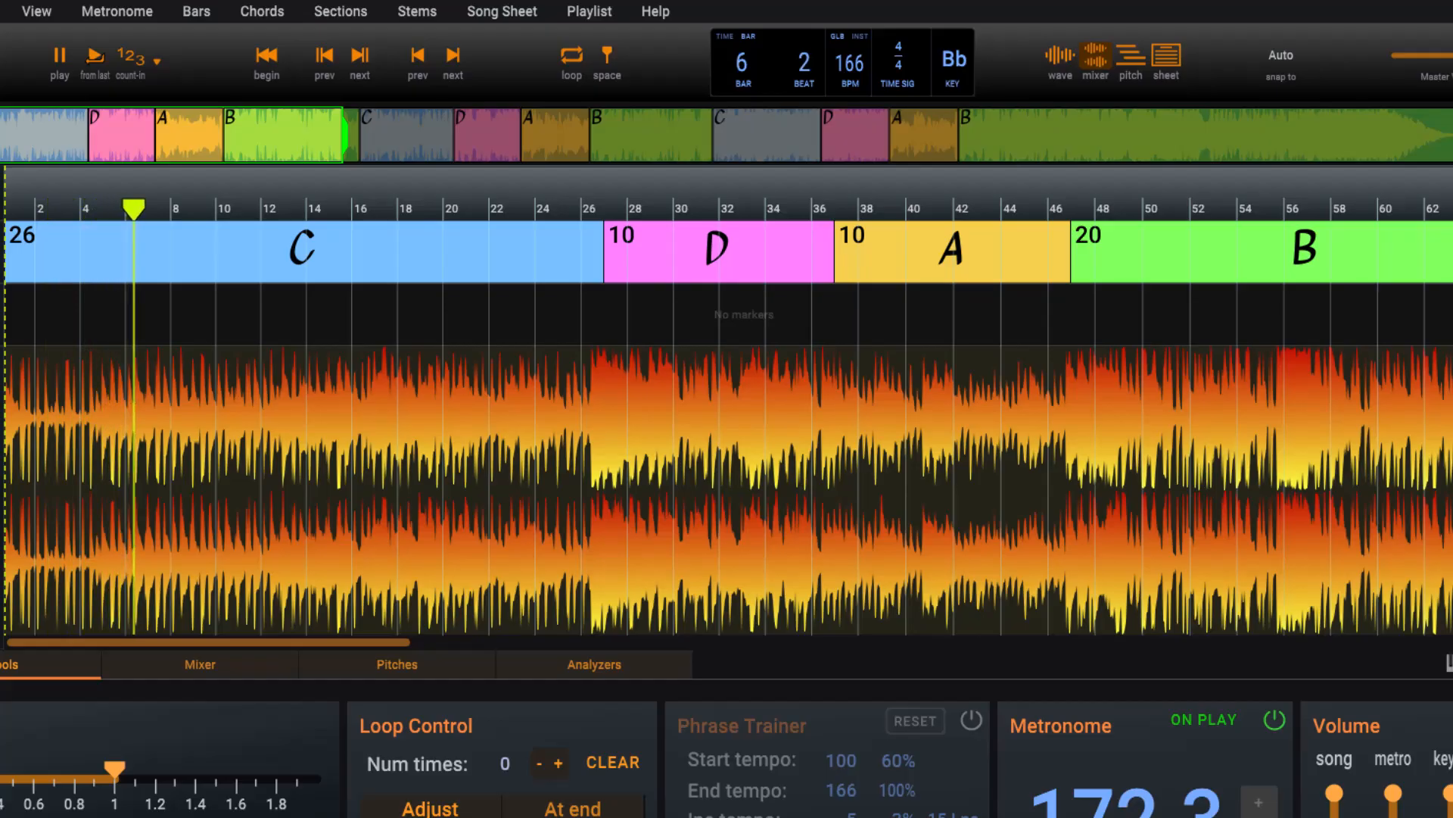
{"action": "key", "text": "space"}
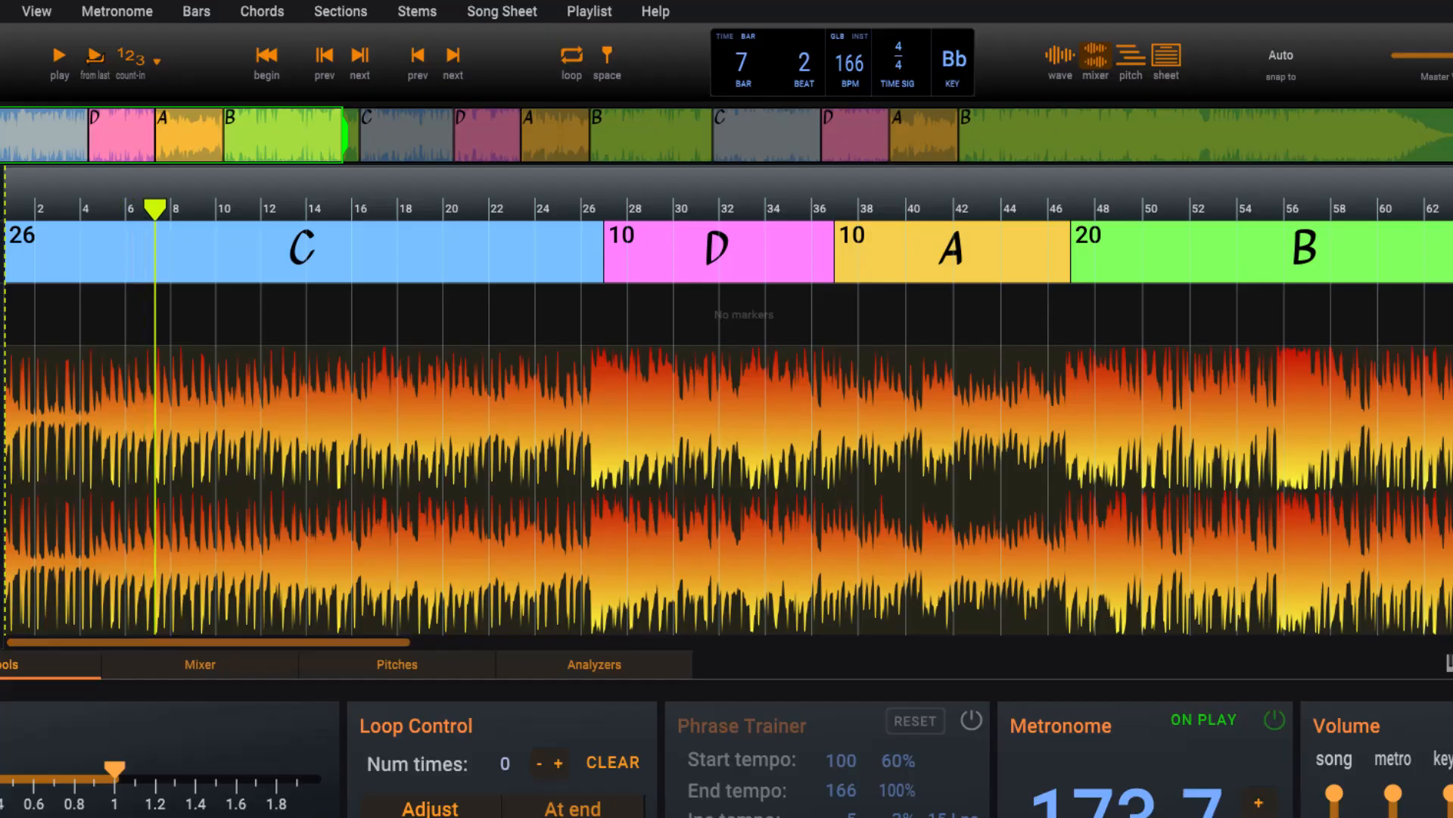
{"action": "left_click", "coordinate": [1212, 719]}
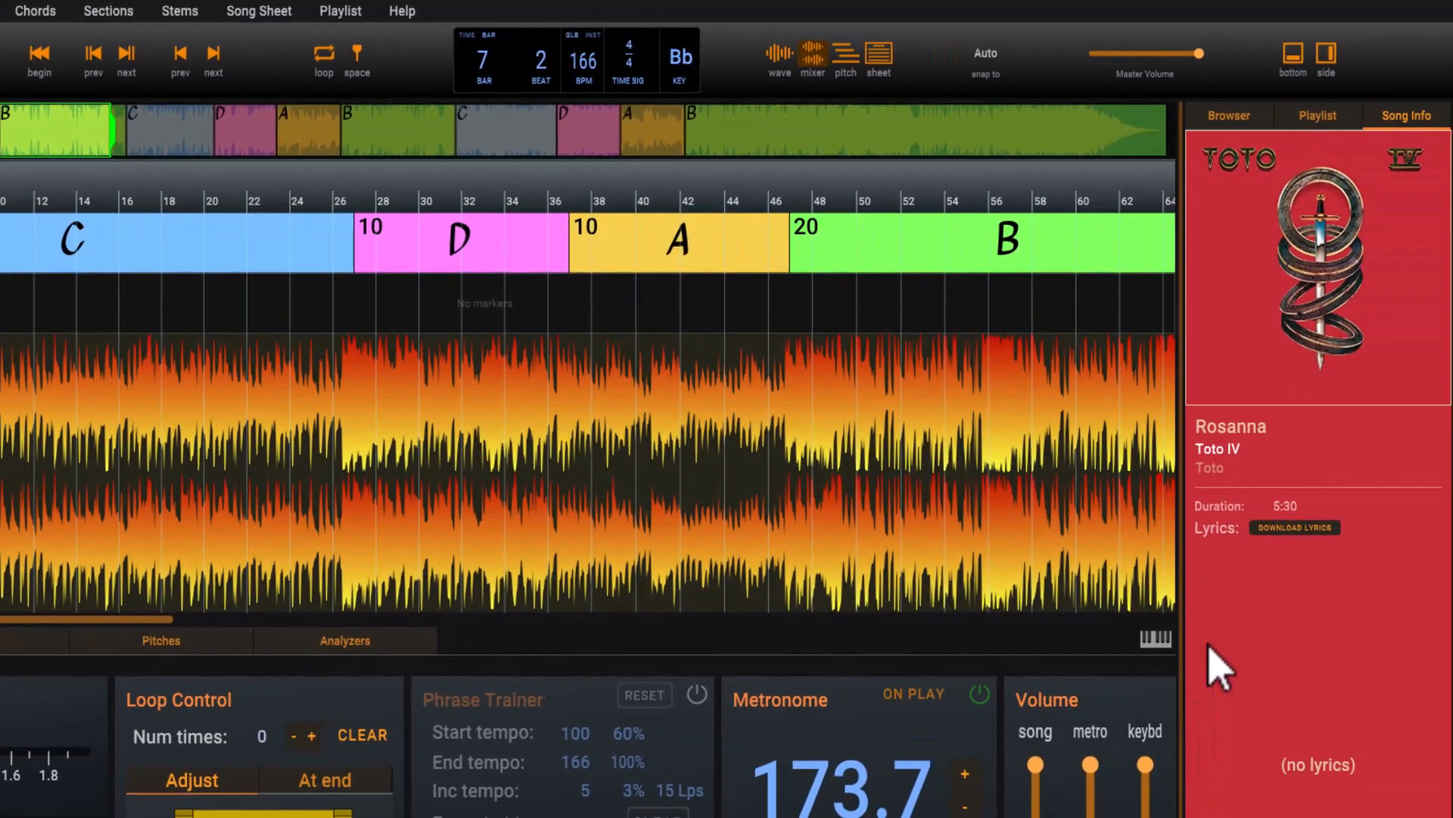
- Download the lyrics for Rosanna by Toto from the album Toto IV, using the song duration
{"action": "left_click", "coordinate": [1304, 528]}
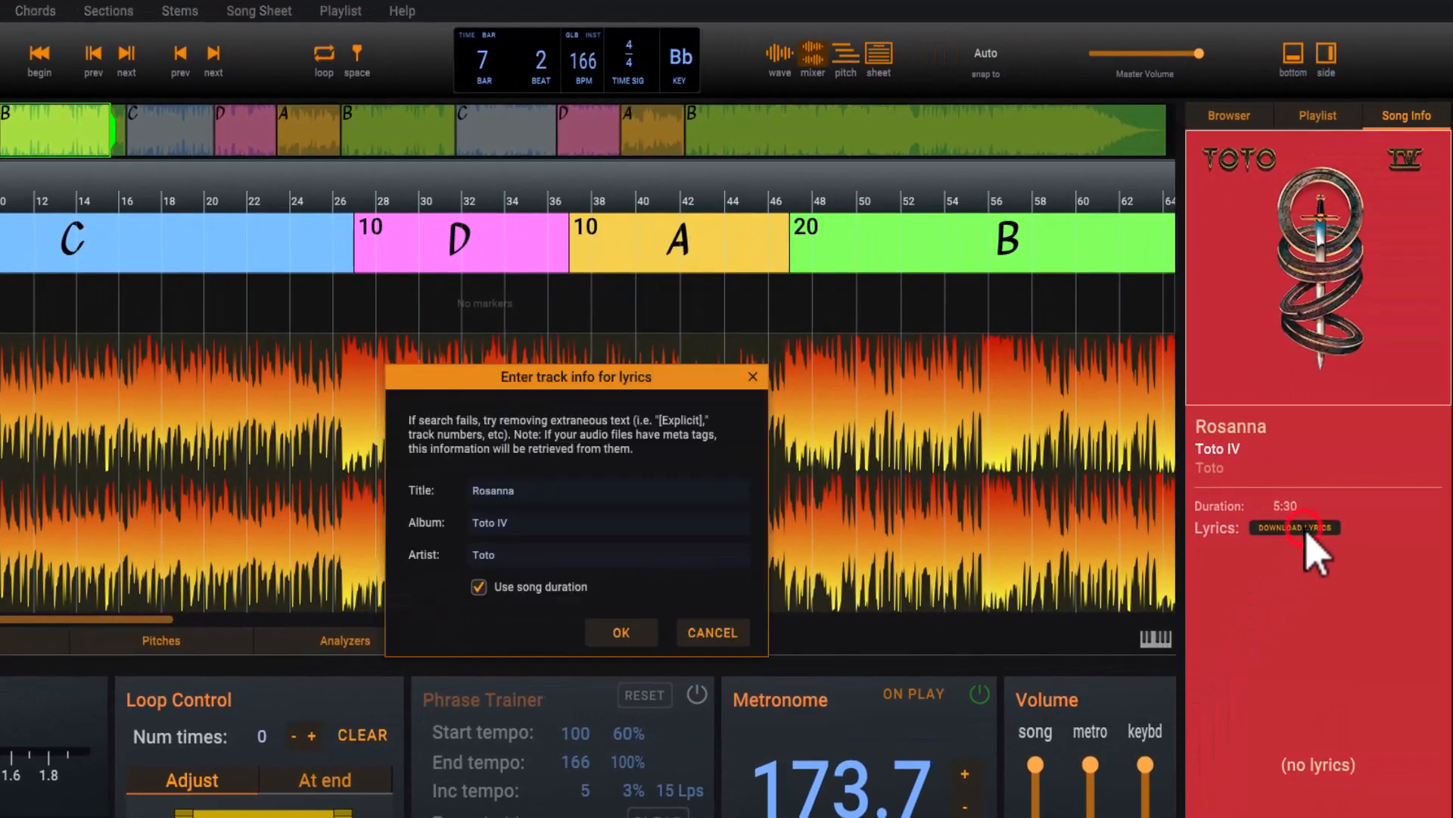
{"action": "left_click", "coordinate": [636, 641]}
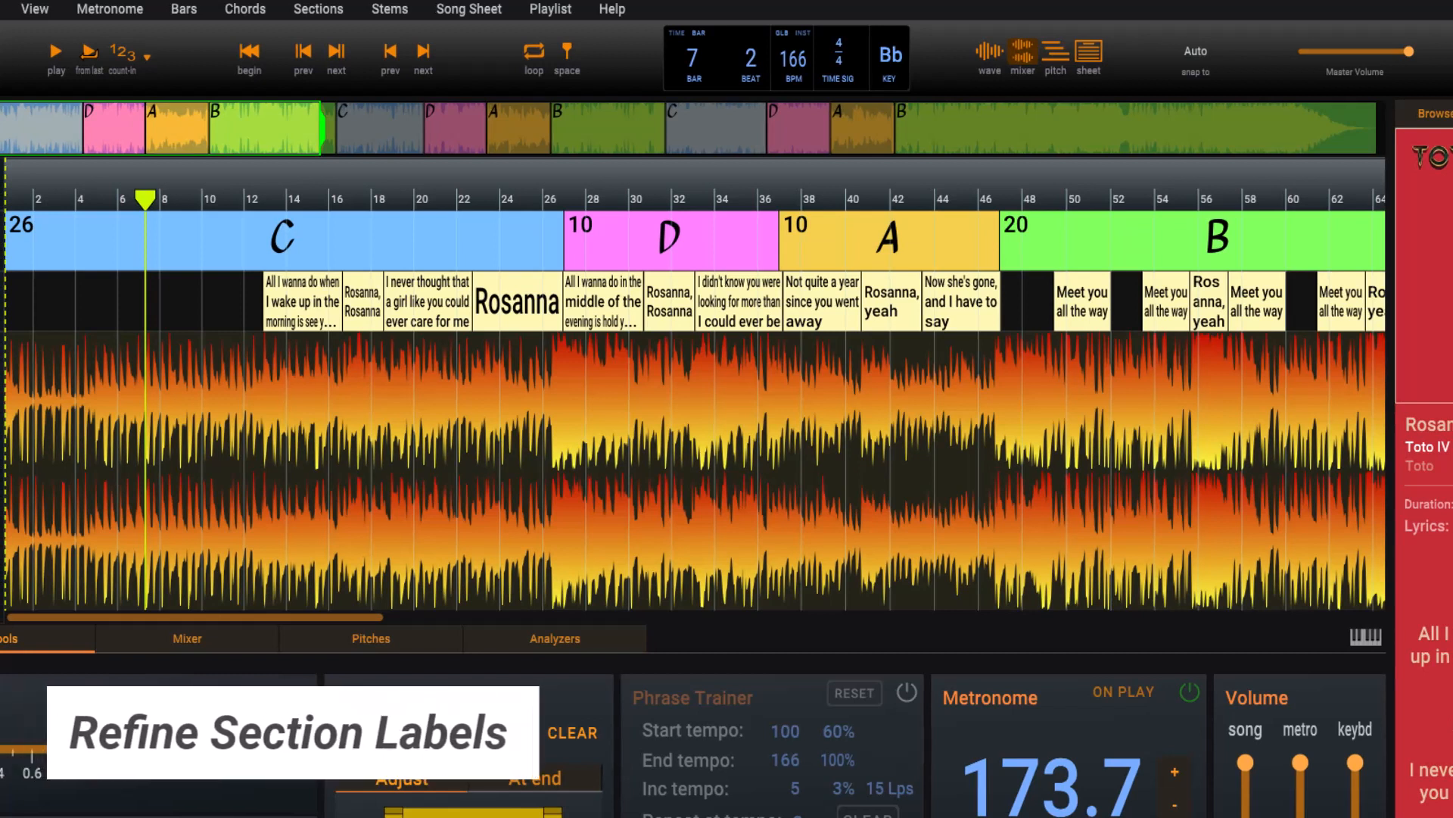
- Listen to the song's opening and relabel the first section, C, as Intro
{"action": "key", "text": "space"}
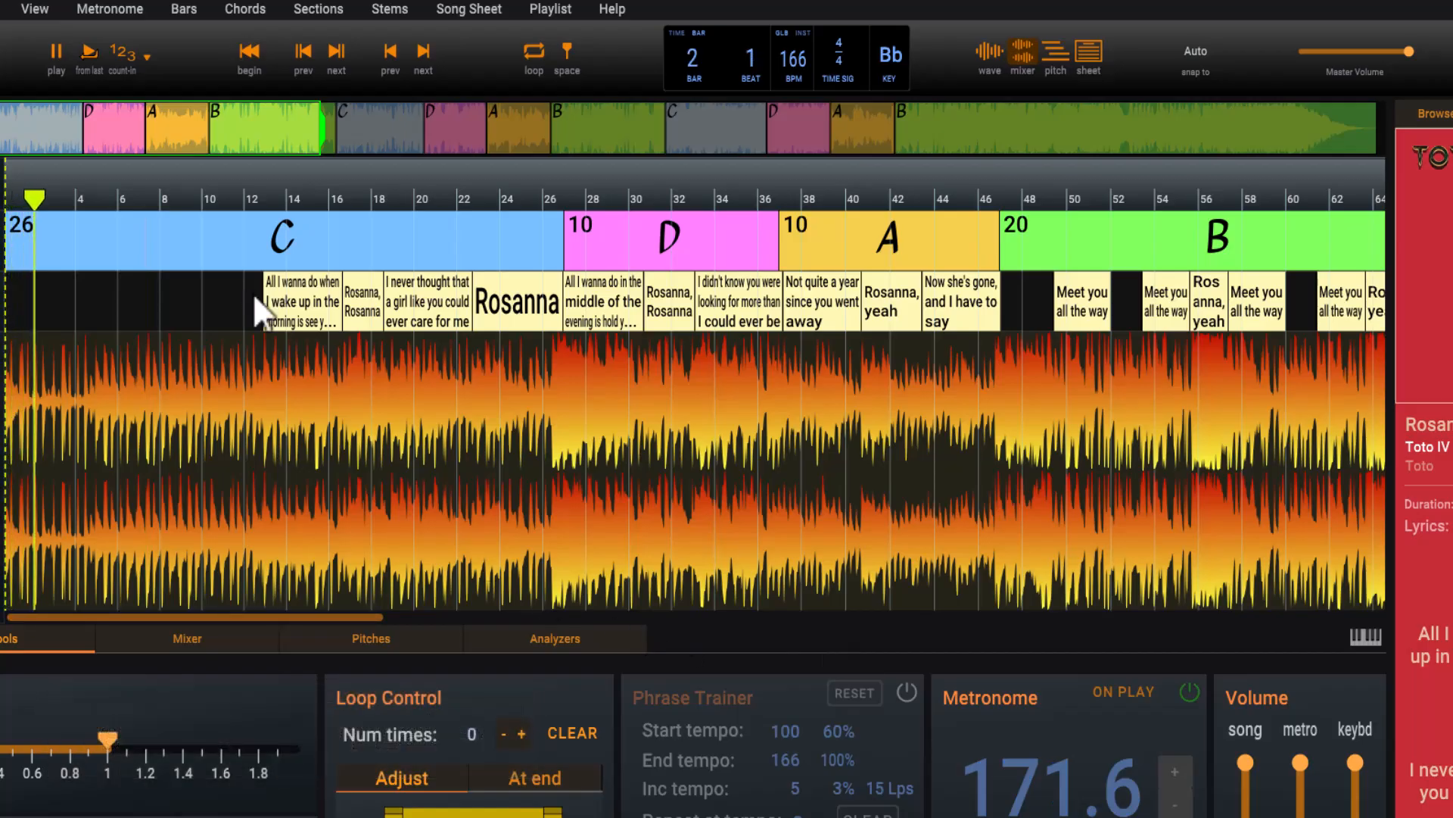
{"action": "right_click", "coordinate": [206, 228]}
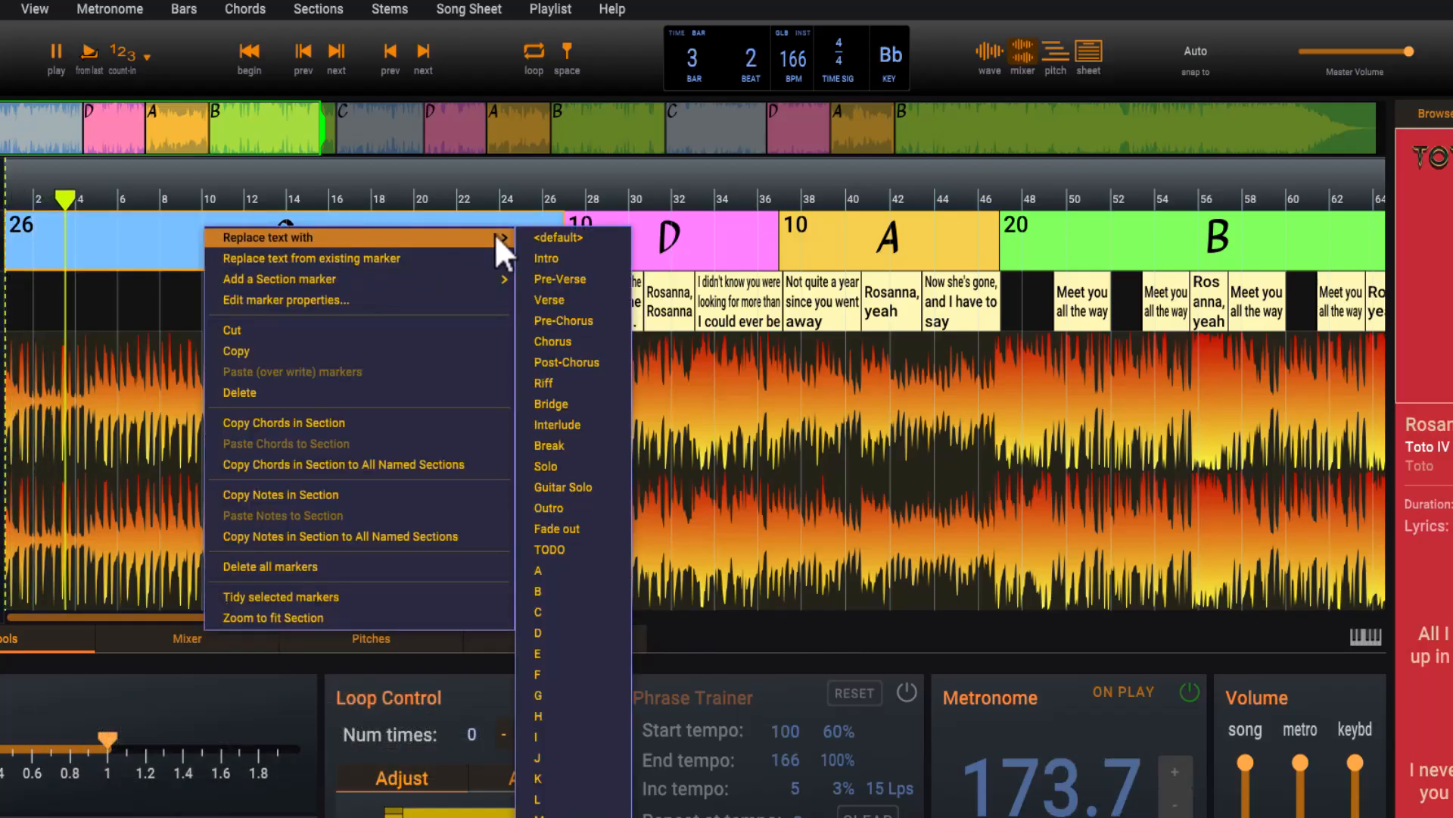
{"action": "left_click", "coordinate": [603, 258]}
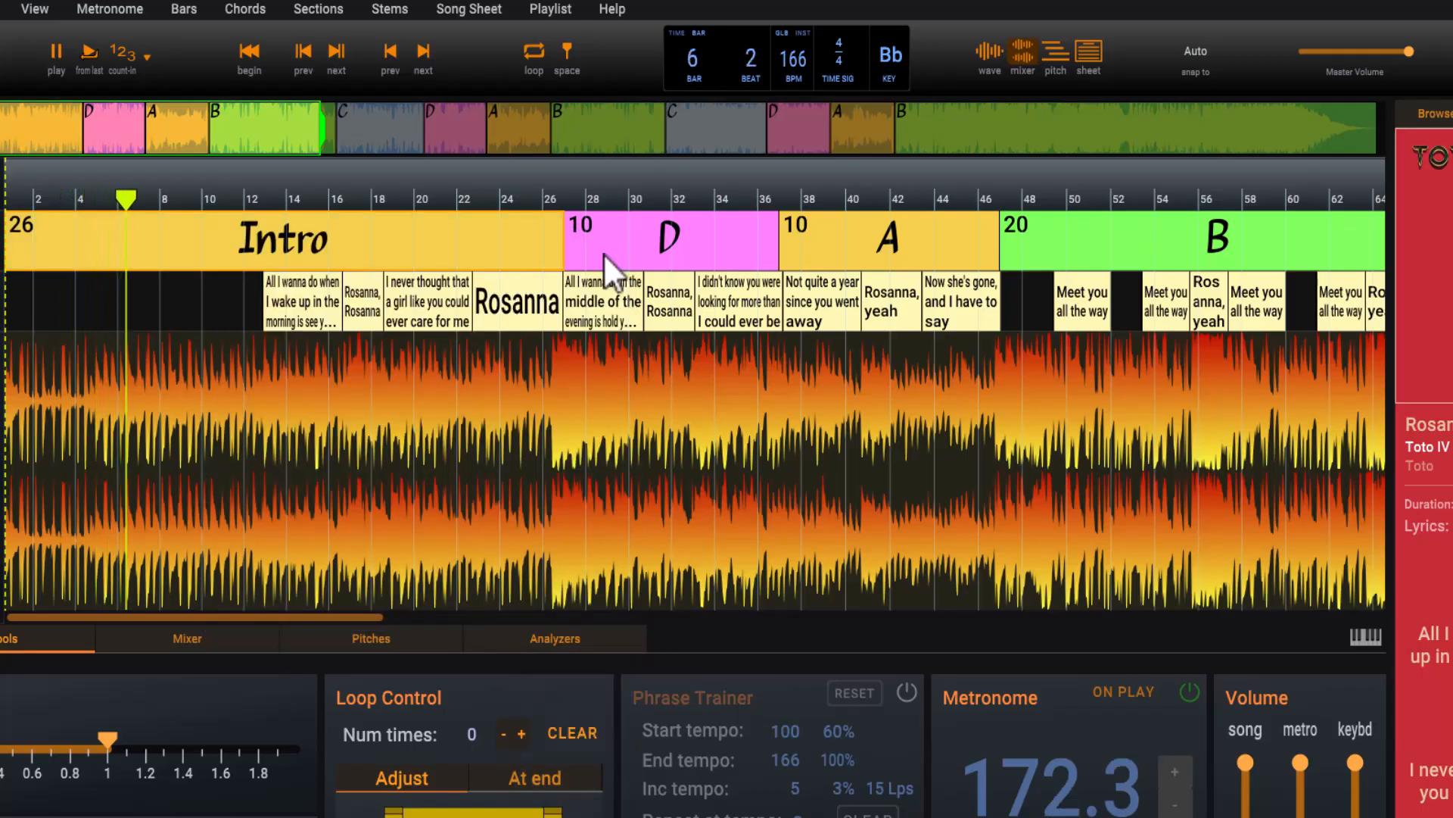
{"action": "key", "text": "space"}
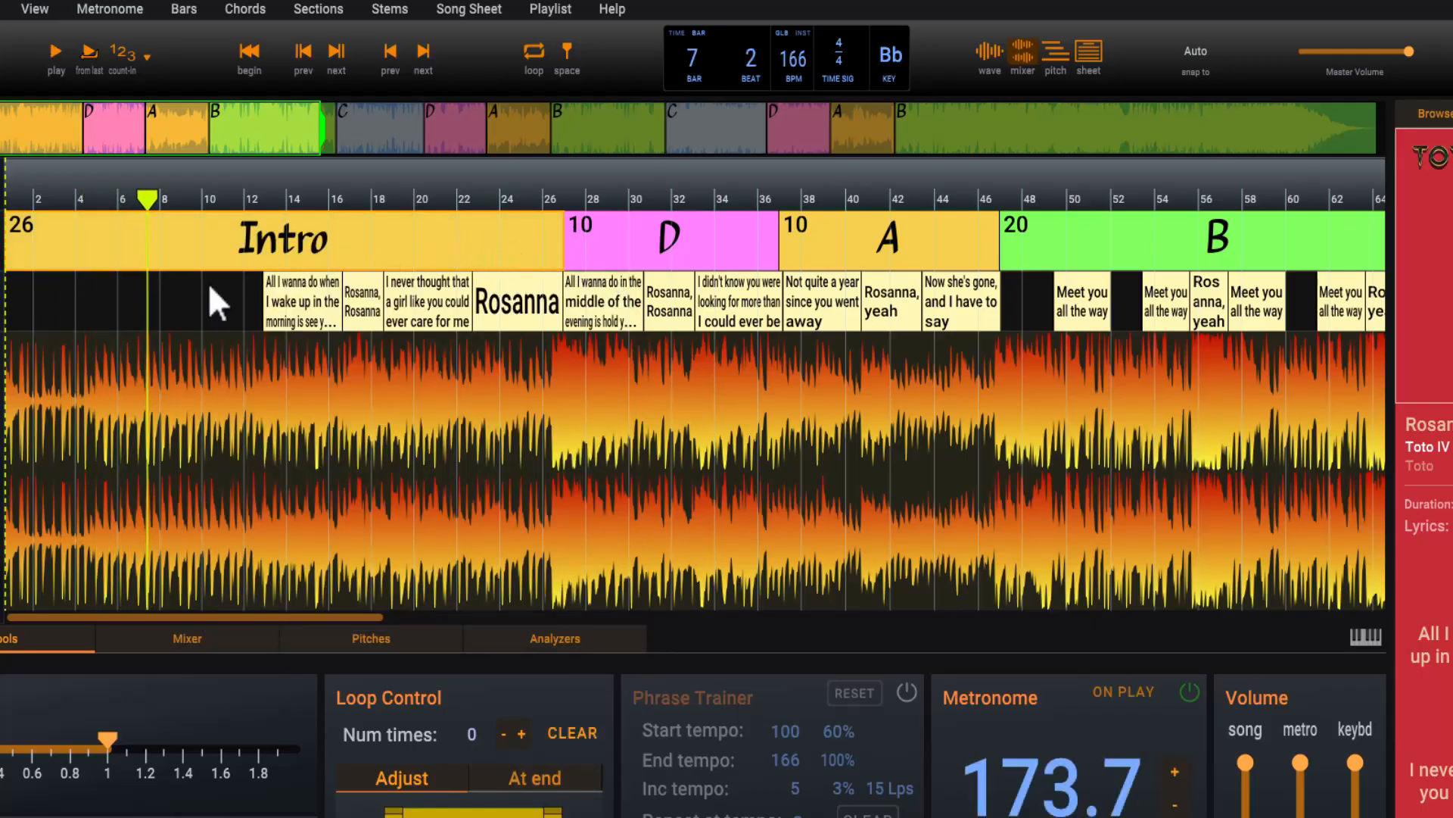
- Split the Intro section at bar 5 and rename its first part "Intro (Drums)"
{"action": "scroll", "coordinate": [15, 390], "scroll_direction": "up", "scroll_amount": 3}
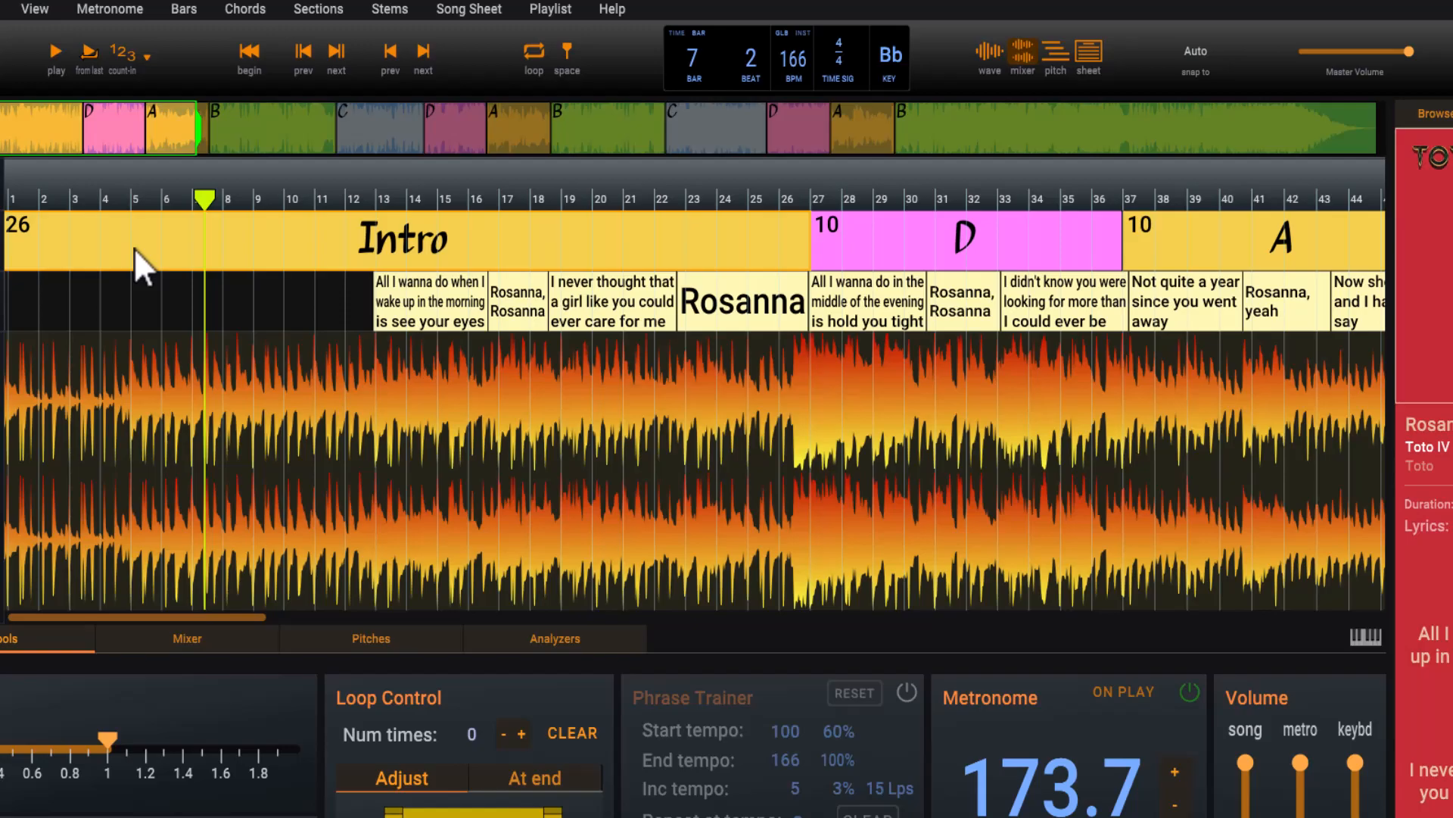
{"action": "key", "text": "s"}
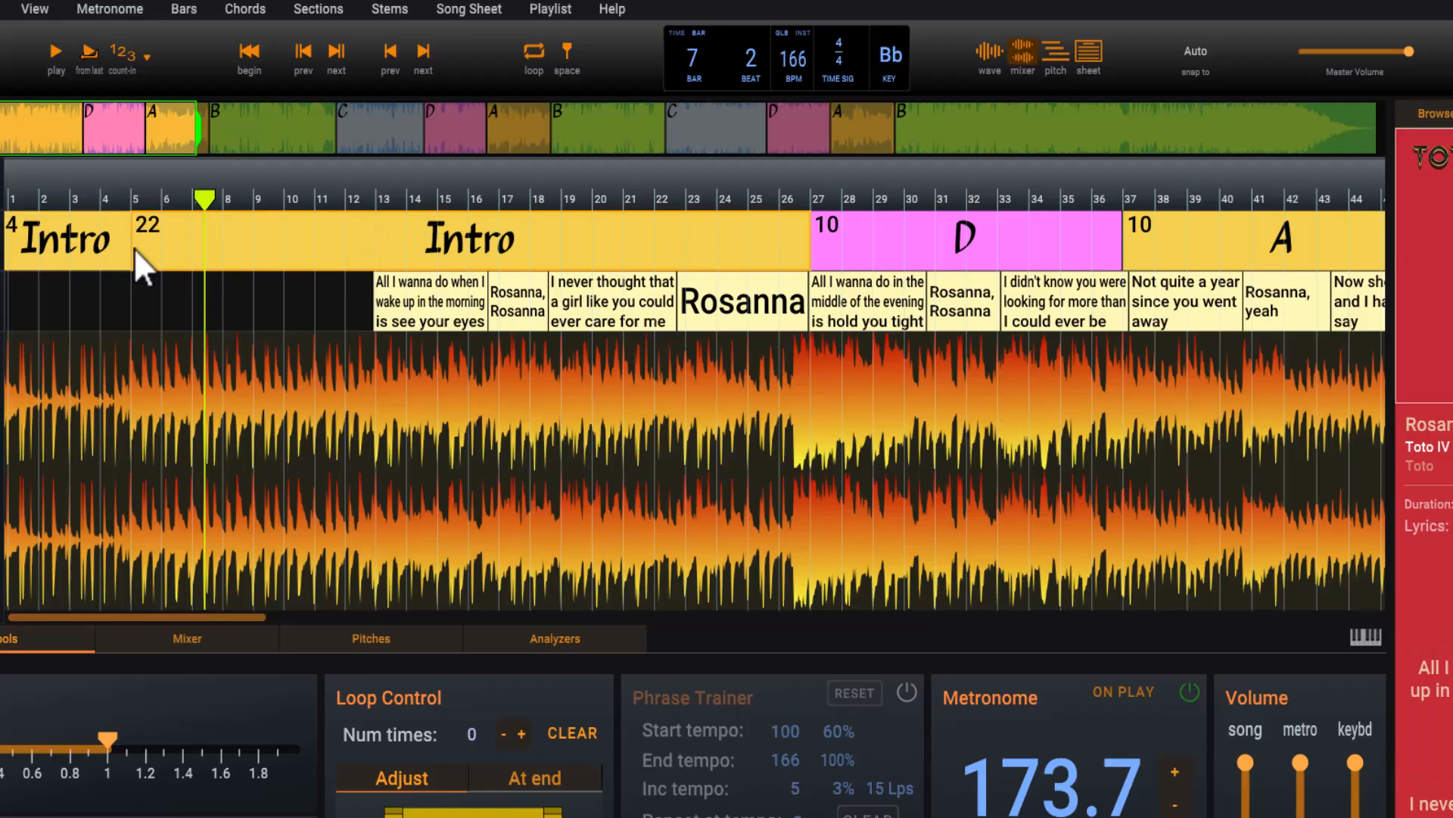
{"action": "double_click", "coordinate": [90, 249]}
{"action": "left_click", "coordinate": [800, 489]}
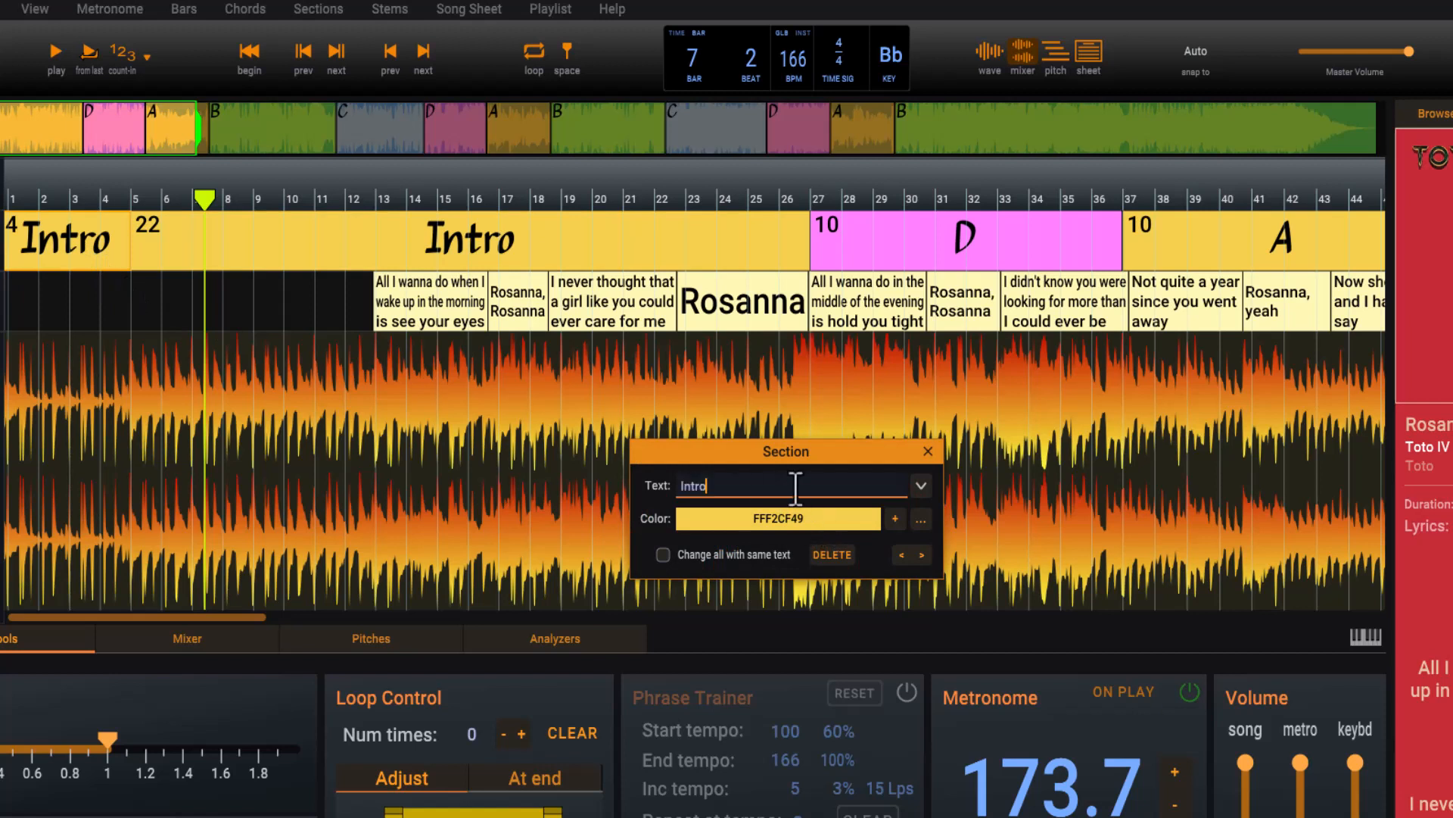
{"action": "type", "text": "(Drums)"}
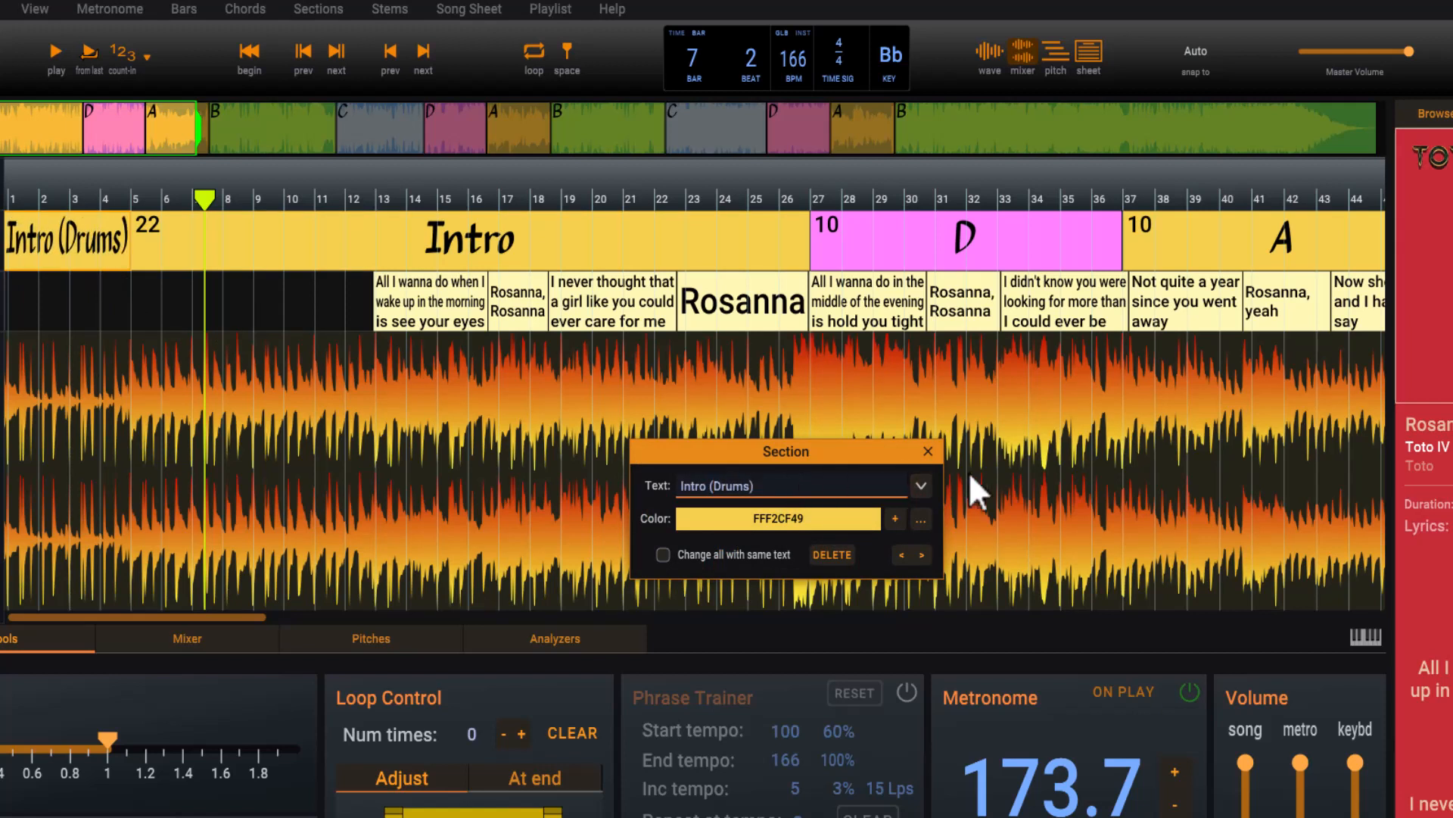
{"action": "left_click", "coordinate": [928, 450]}
- Listen for the vocal entry, split the second Intro section at bar 13, and label the new section Verse
{"action": "key", "text": "space"}
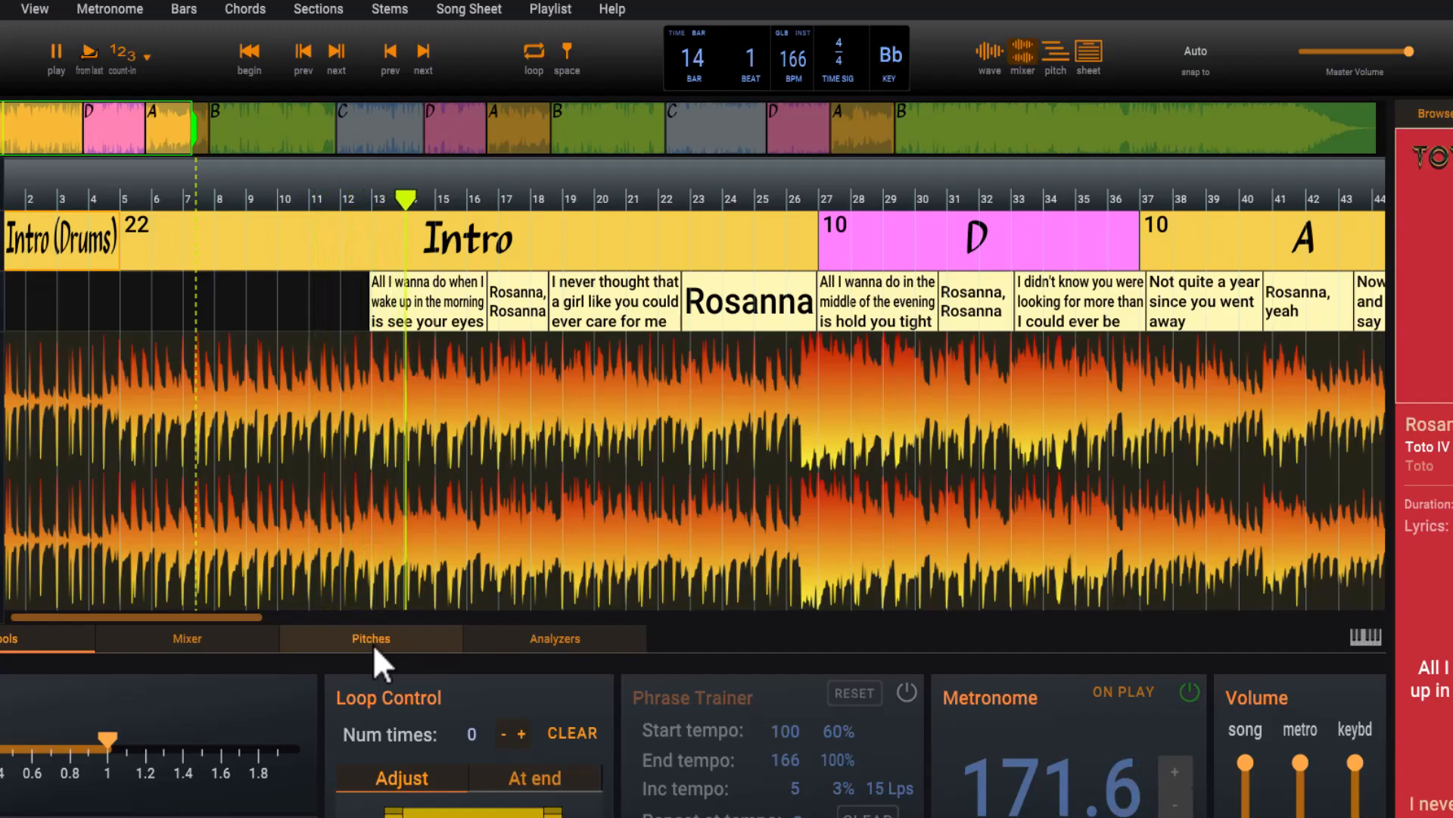
{"action": "key", "text": "space"}
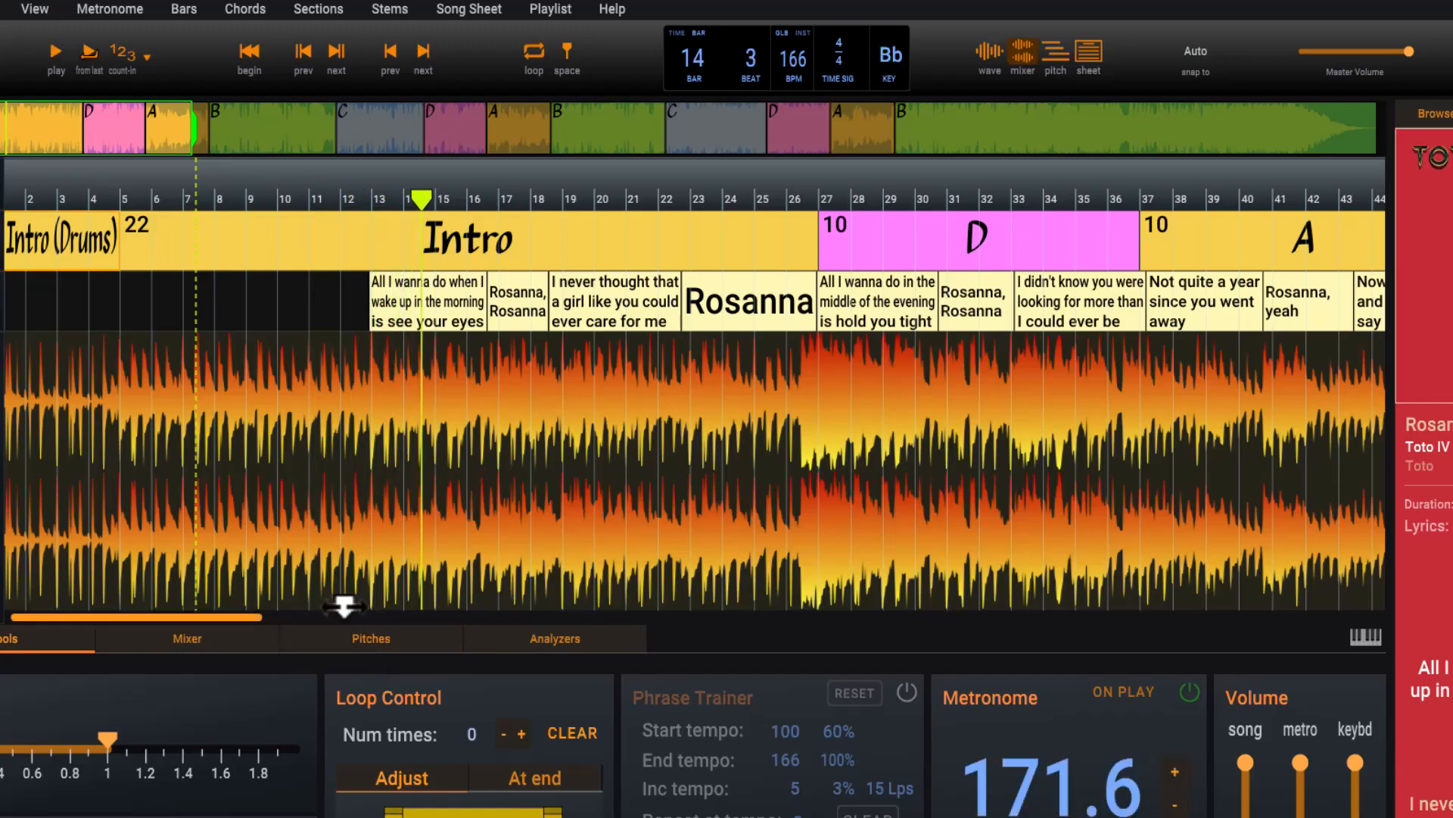
{"action": "left_click", "coordinate": [375, 239]}
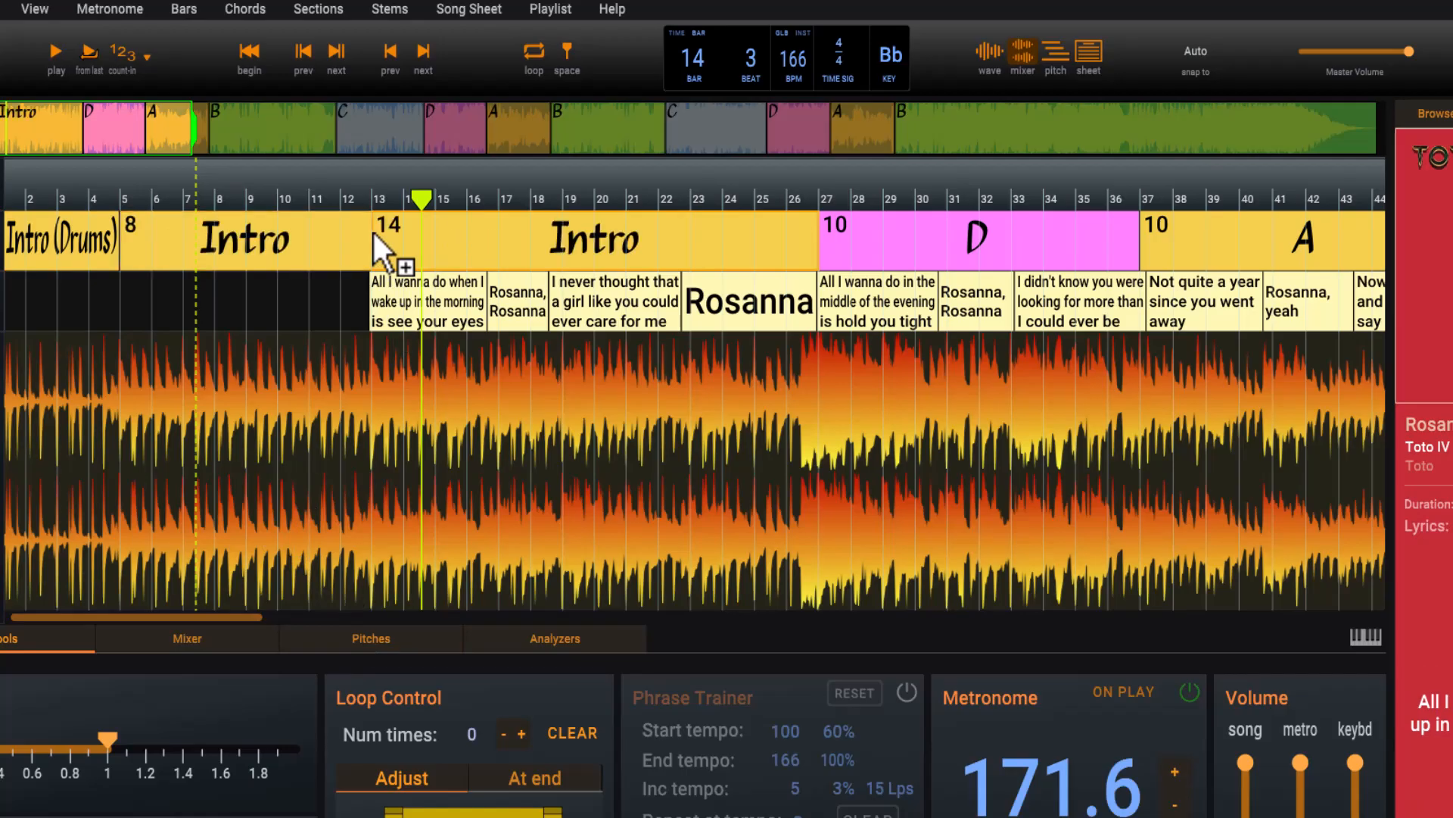
{"action": "right_click", "coordinate": [515, 244]}
{"action": "mouse_move", "coordinate": [539, 248]}
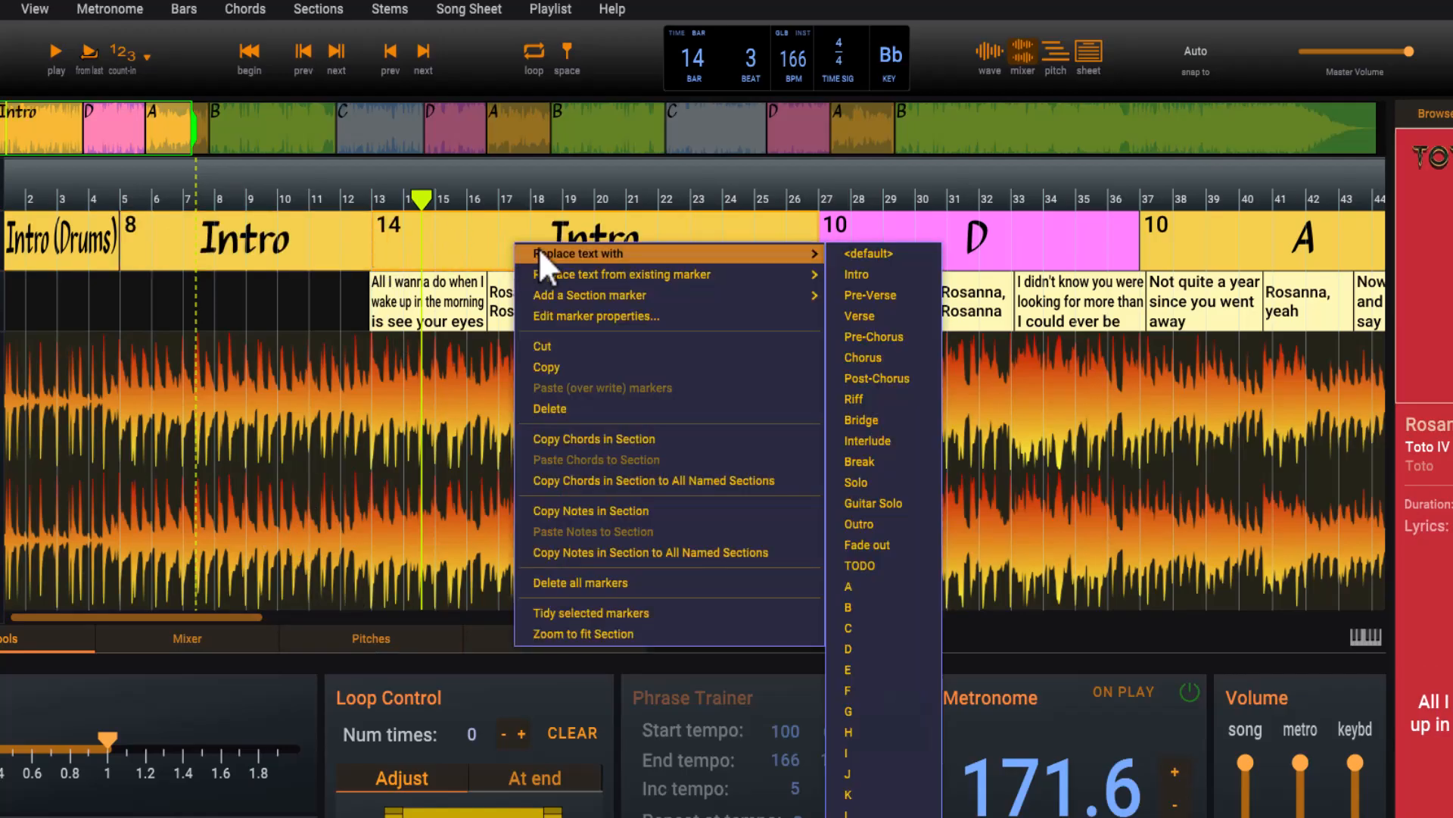
{"action": "left_click", "coordinate": [901, 314]}
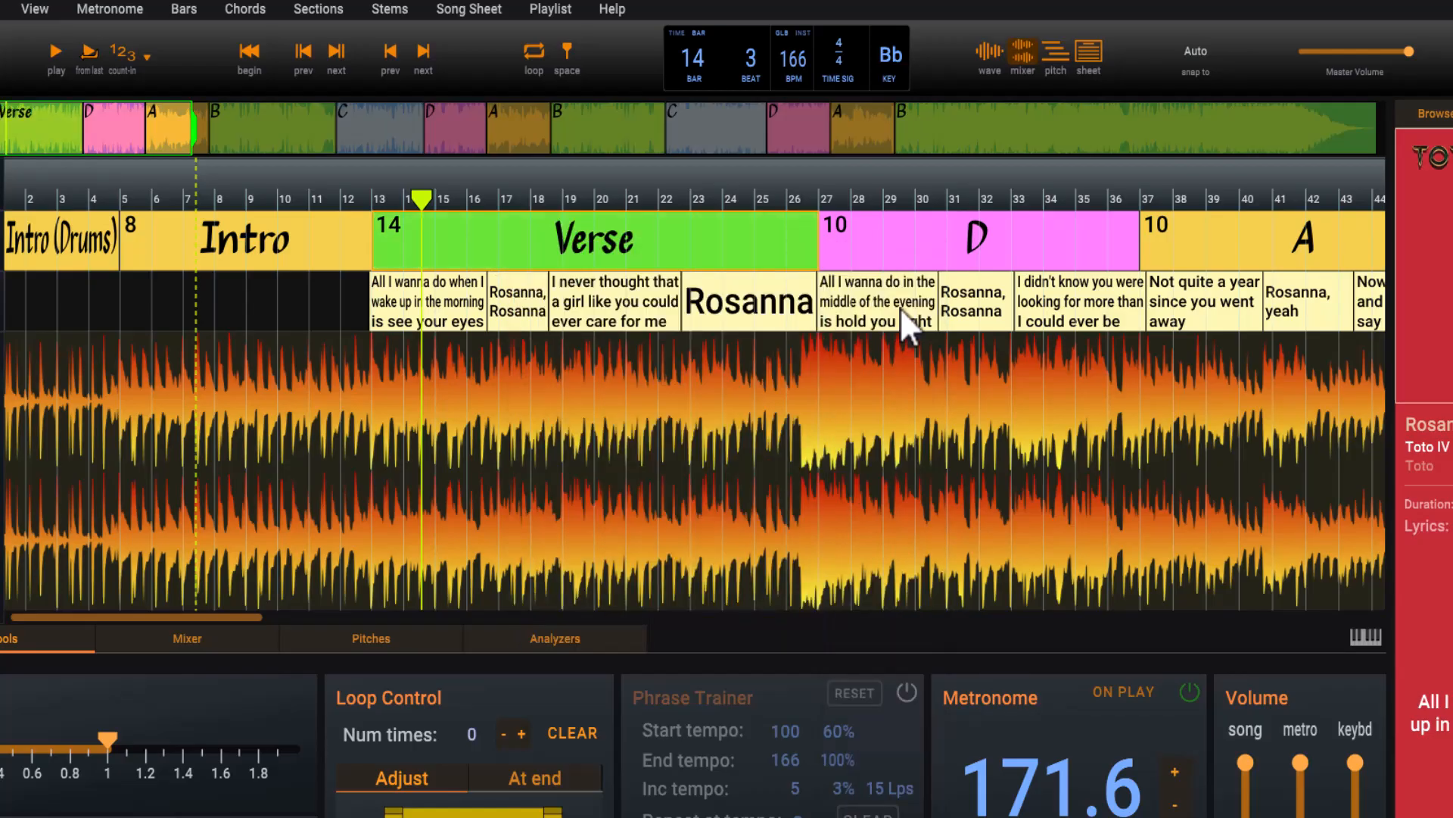
- Listen to the transitions into the first D and A sections to check their boundaries
{"action": "left_click", "coordinate": [747, 415]}
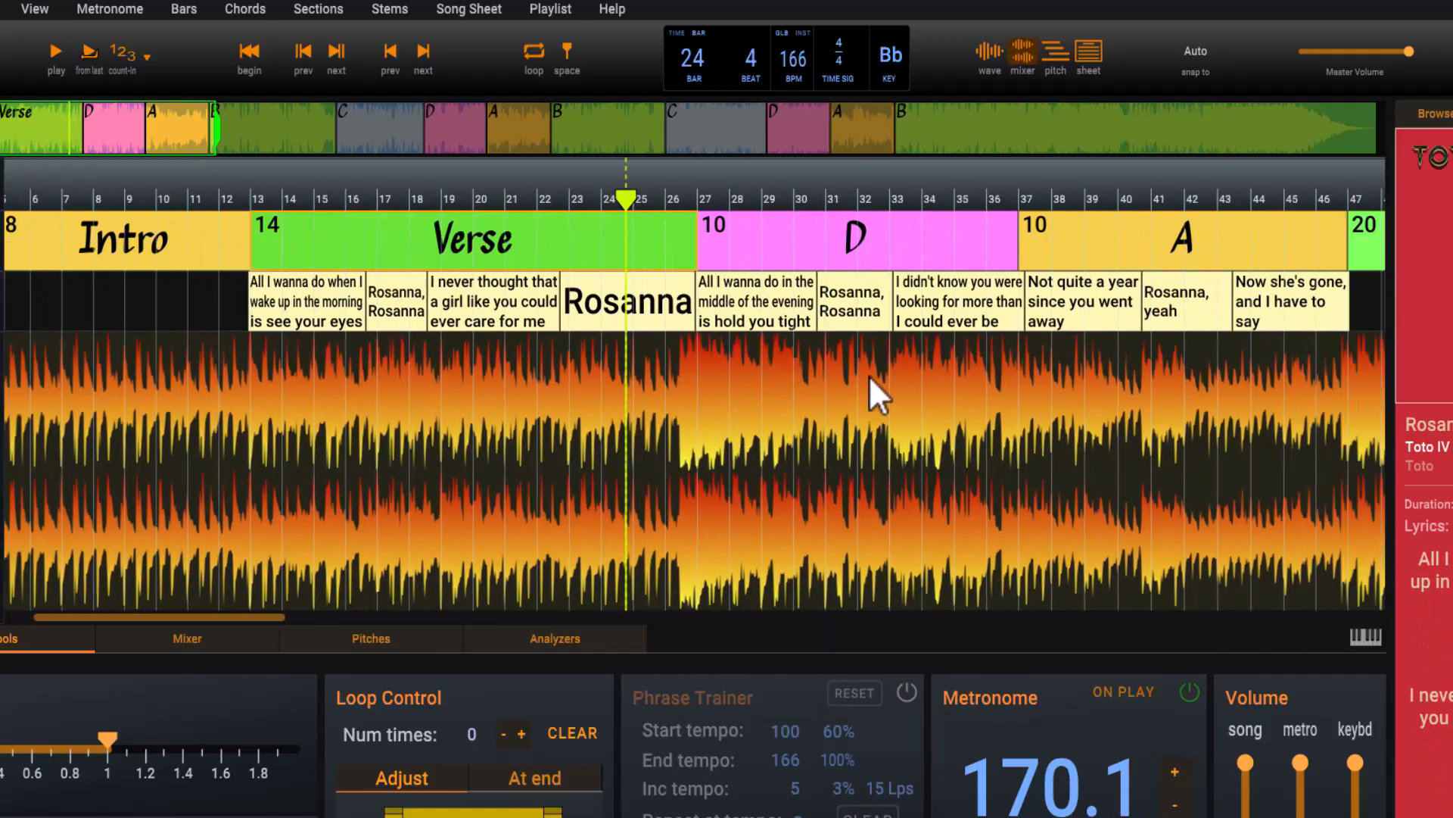
{"action": "key", "text": "space"}
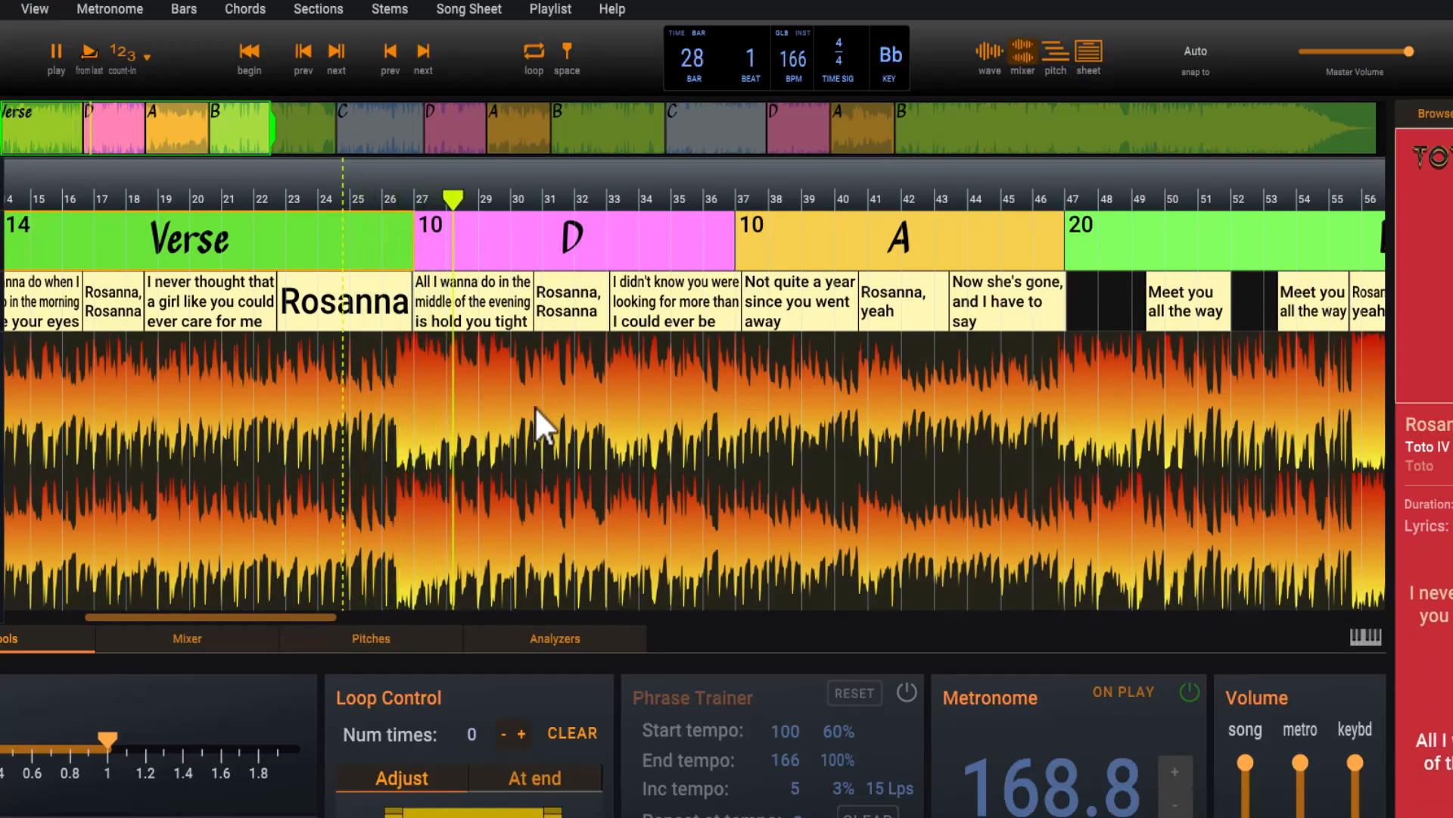
{"action": "key", "text": "space"}
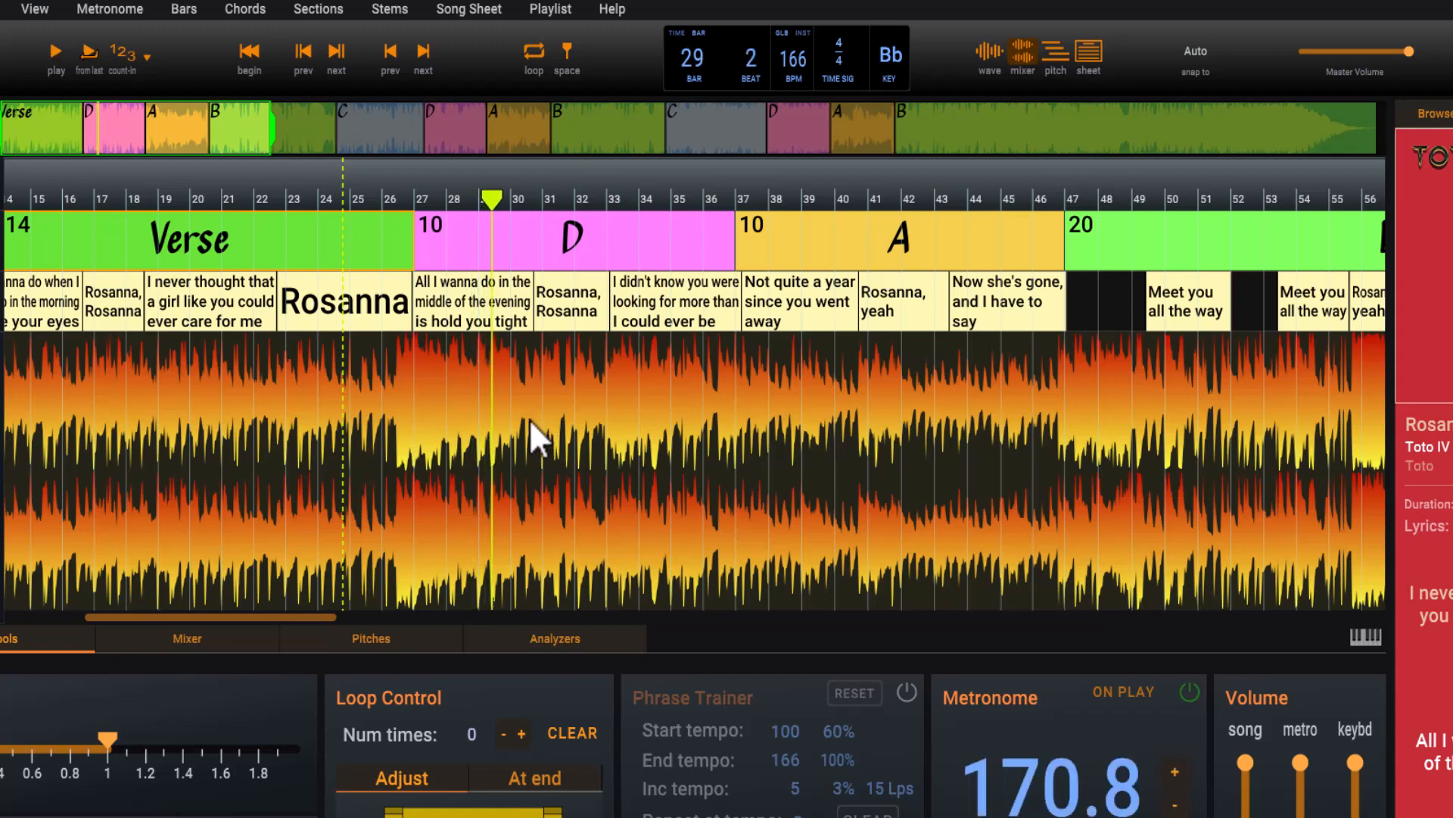
{"action": "scroll", "coordinate": [565, 507], "scroll_direction": "right", "scroll_amount": 5}
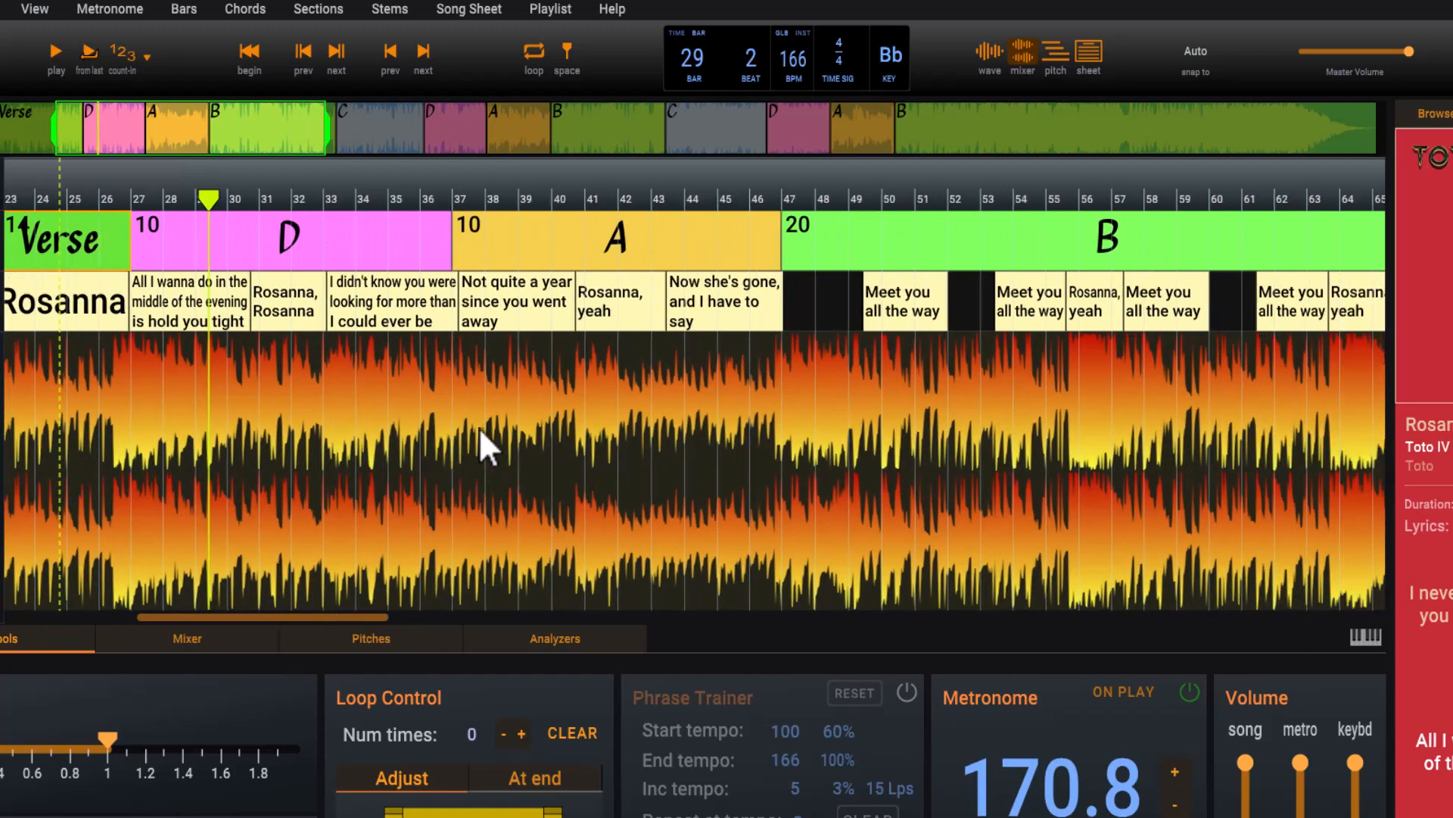
{"action": "left_click", "coordinate": [504, 408]}
{"action": "left_click", "coordinate": [433, 418]}
{"action": "key", "text": "space"}
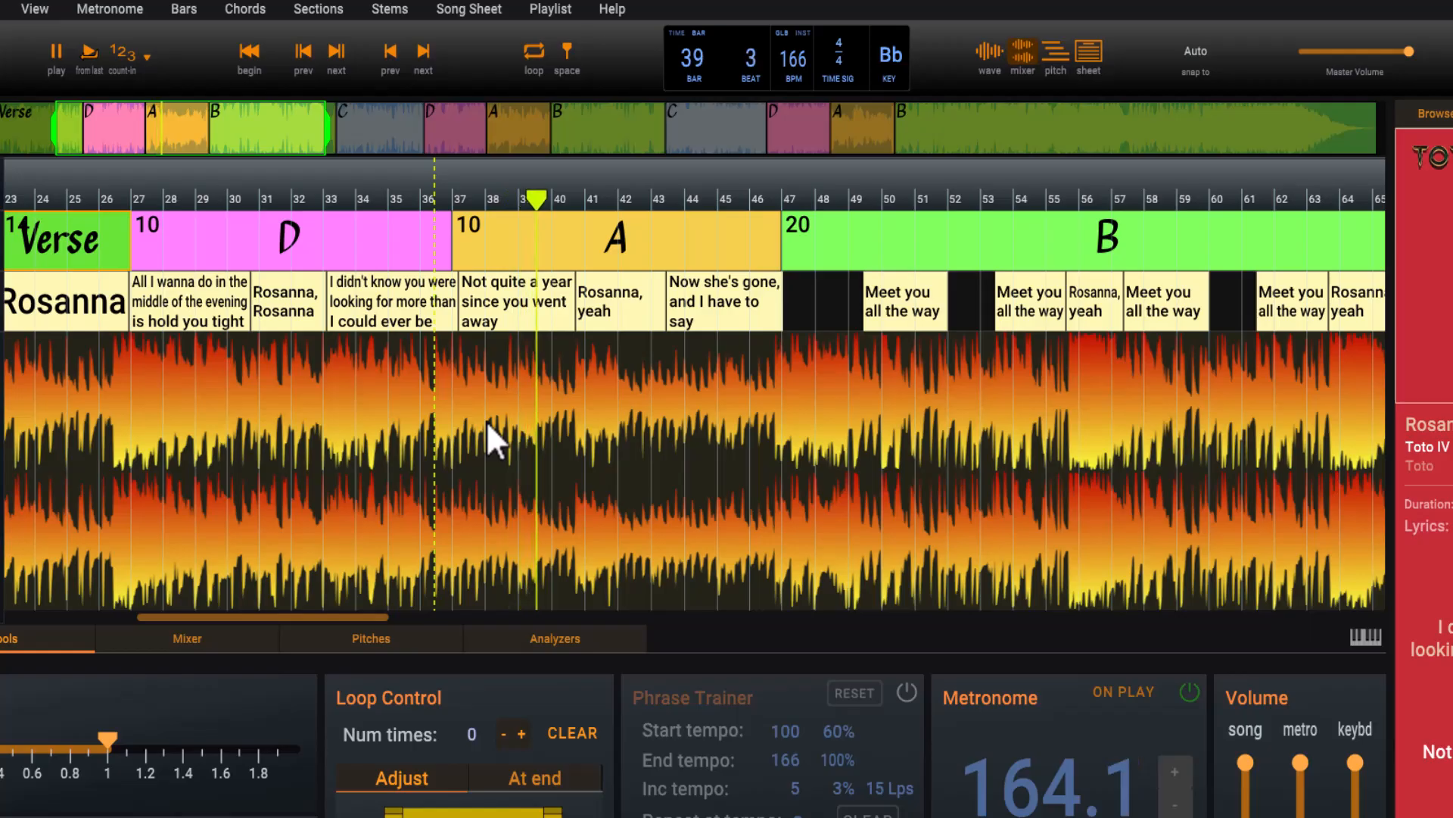
{"action": "key", "text": "space"}
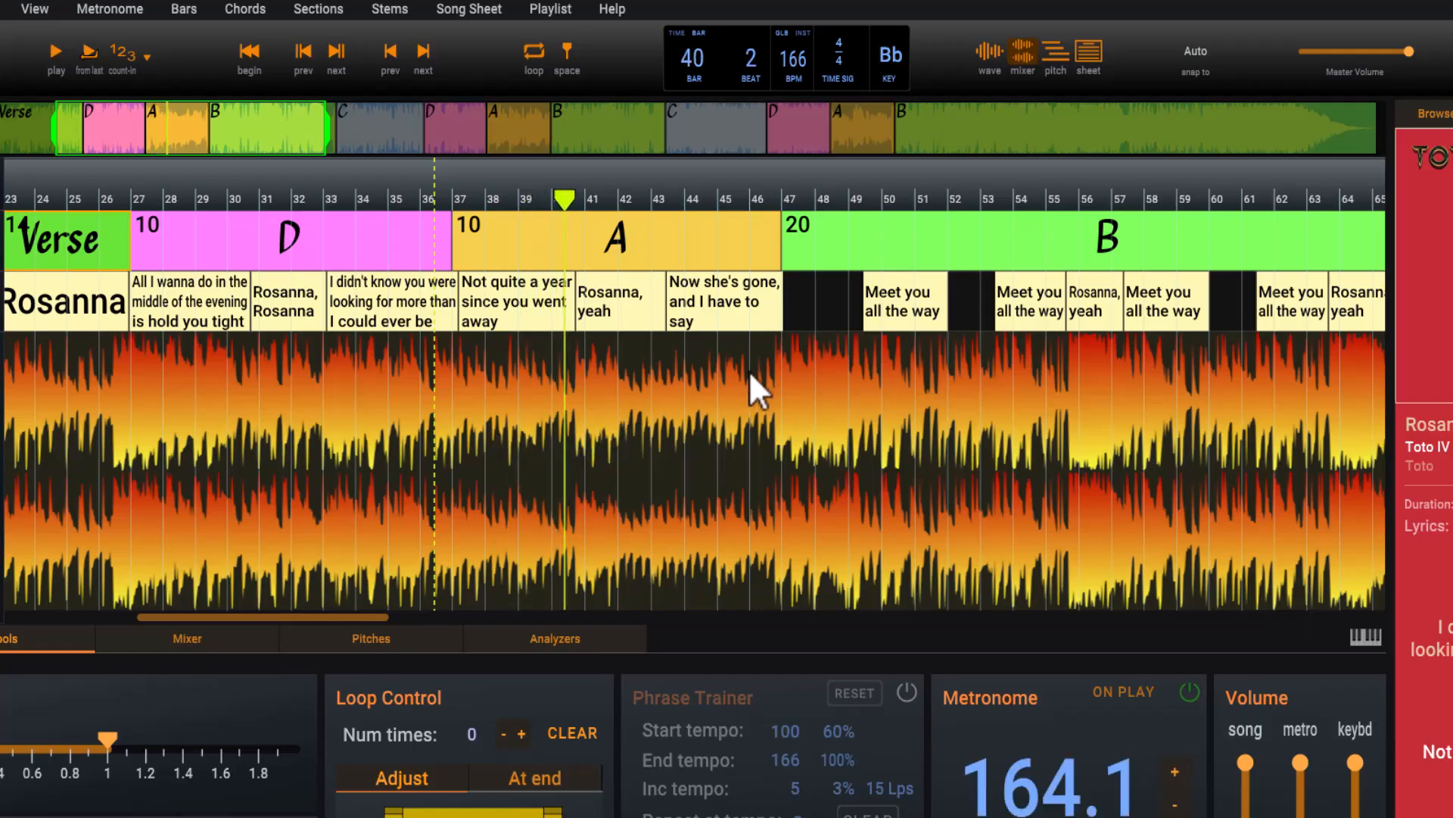
- Listen to the transition into the first B section and move the section's start to bar 50
{"action": "left_click", "coordinate": [754, 391]}
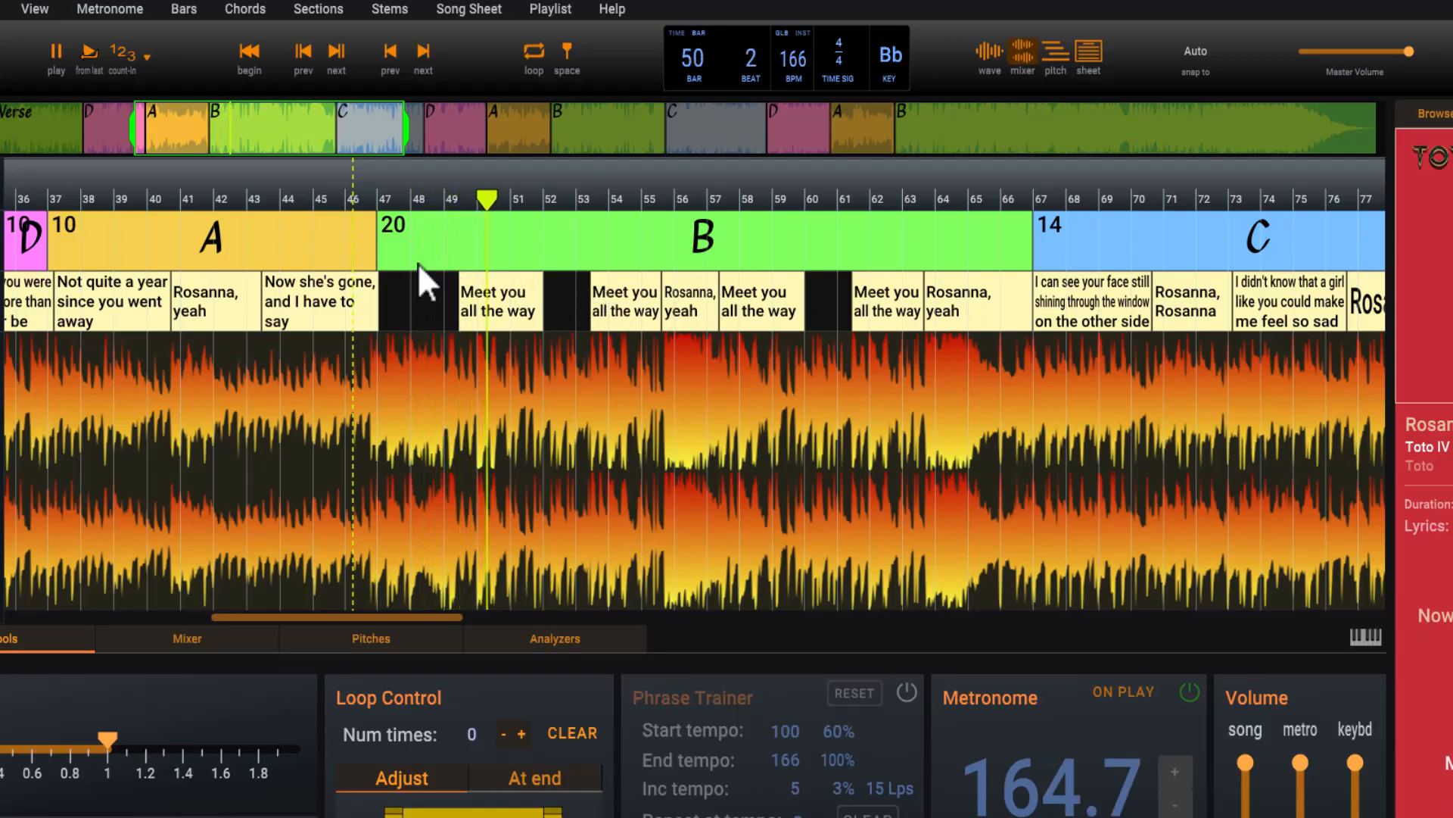
{"action": "key", "text": "space"}
{"action": "left_click_drag", "start_coordinate": [378, 252], "coordinate": [477, 241]}
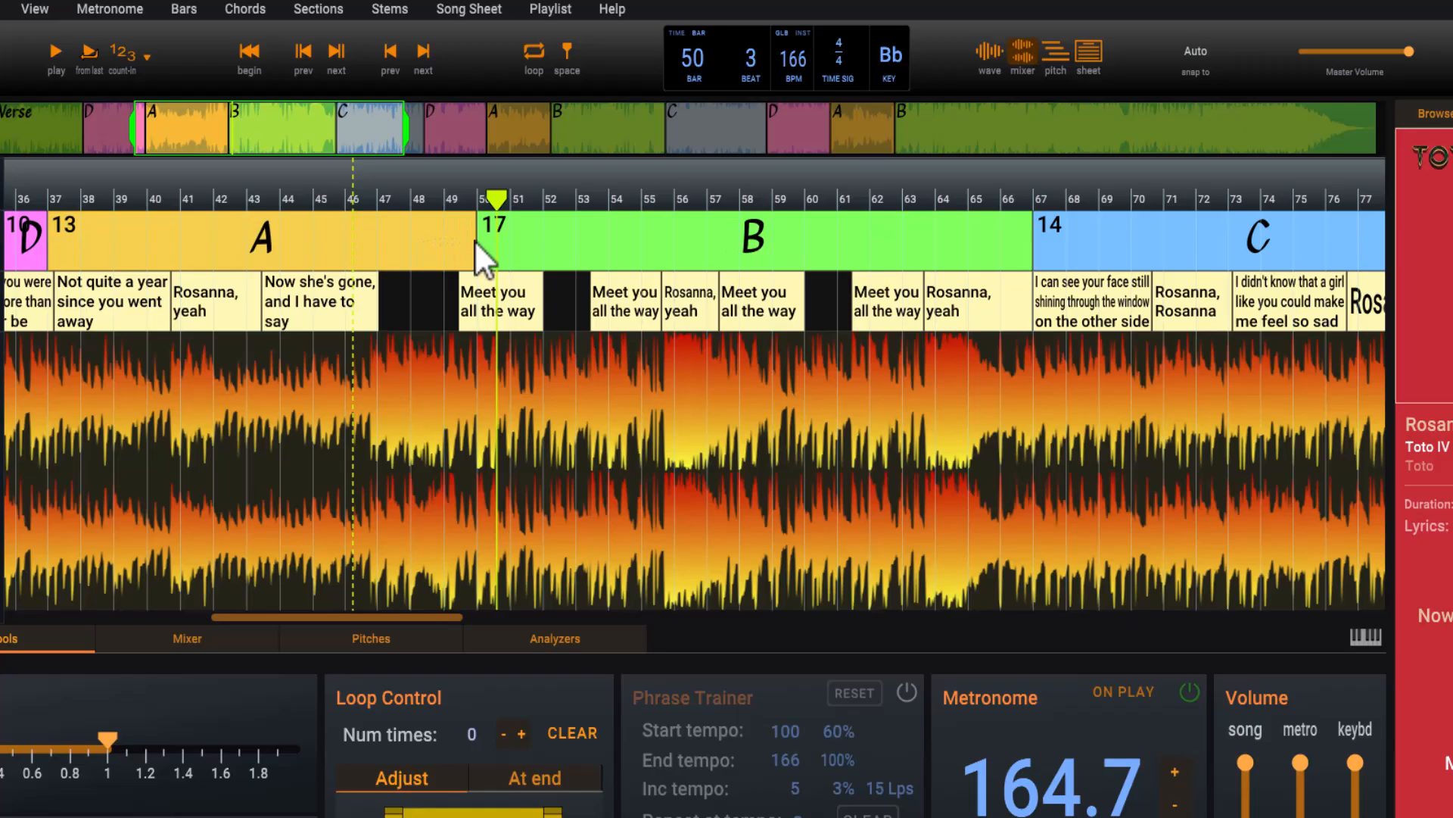
- Relabel the B section as Chorus, applying the change to all sections with the same text
{"action": "double_click", "coordinate": [542, 234]}
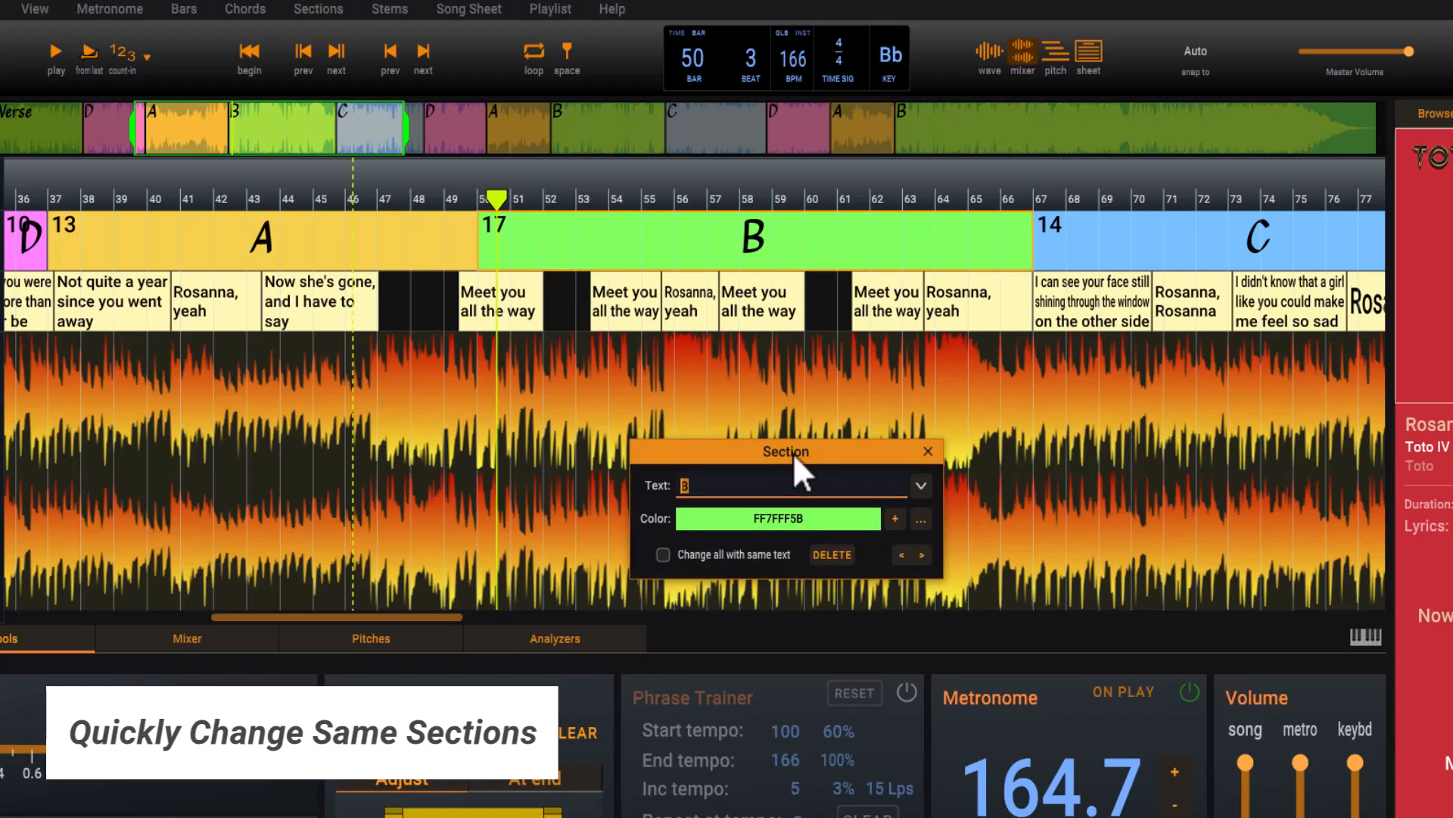
{"action": "left_click", "coordinate": [775, 553]}
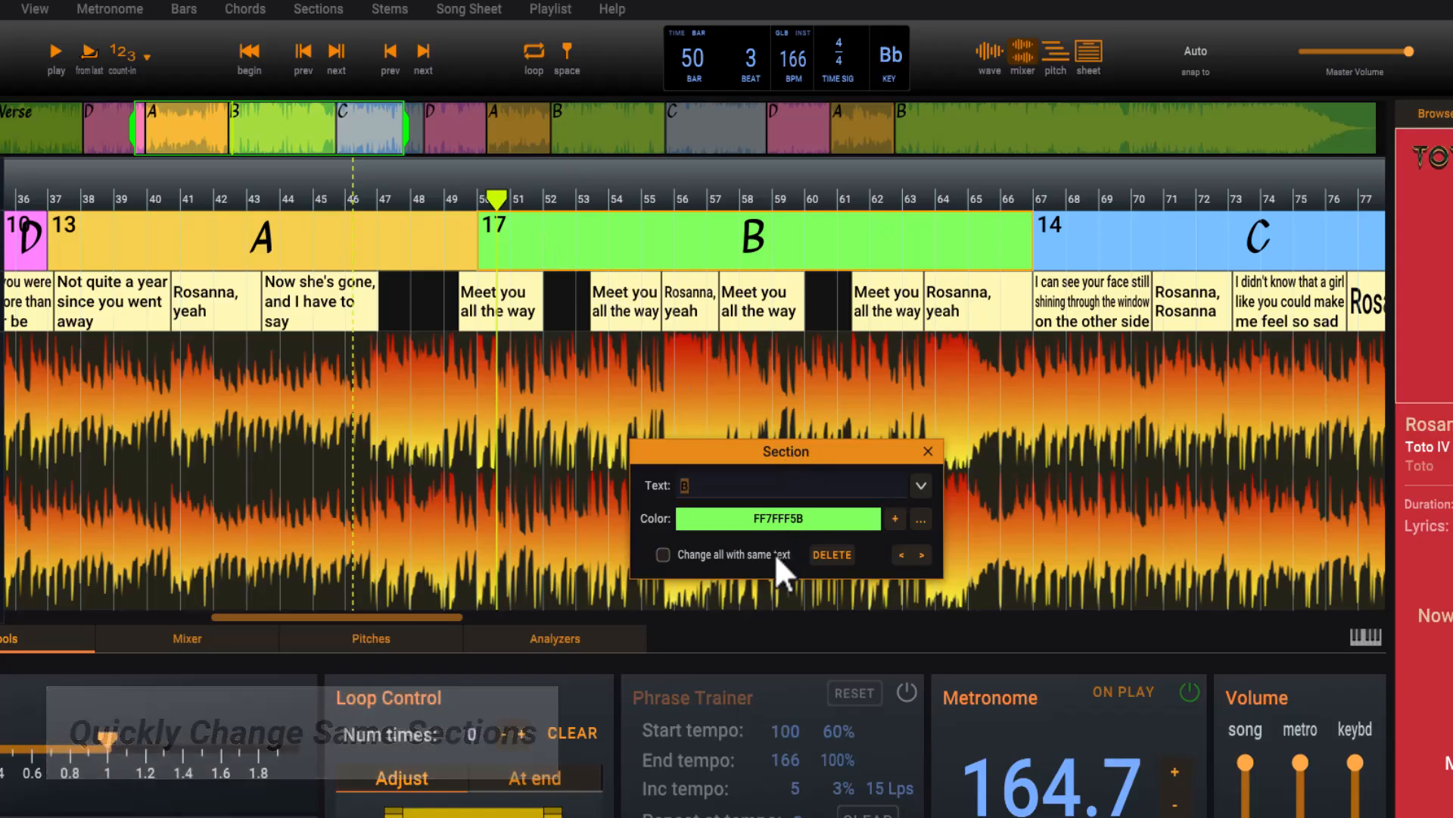
{"action": "left_click", "coordinate": [923, 486]}
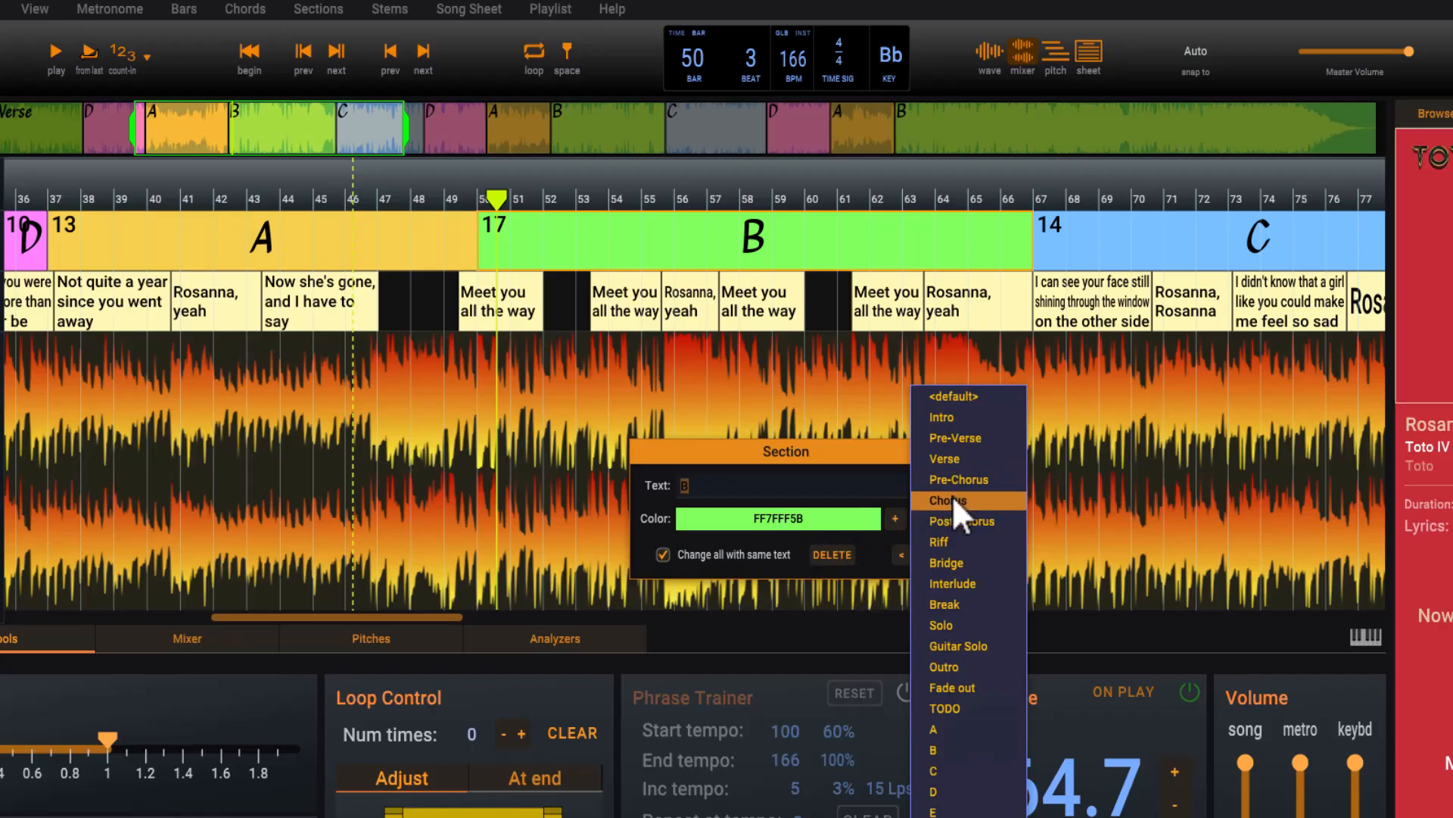
{"action": "left_click", "coordinate": [990, 501]}
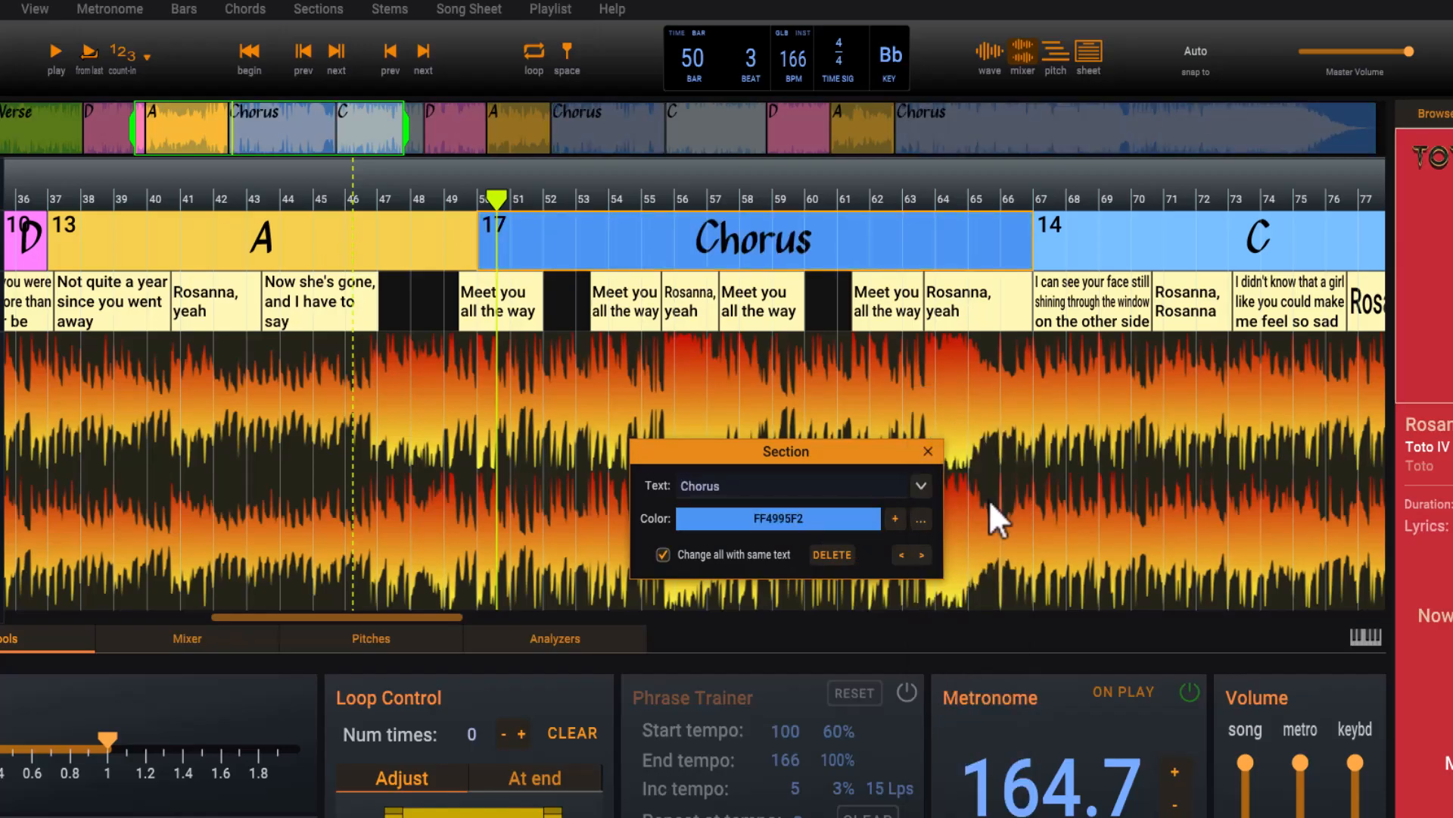
- Relabel the first A section as Pre-Chorus, applying the change to all sections with the same text
{"action": "left_click", "coordinate": [925, 455]}
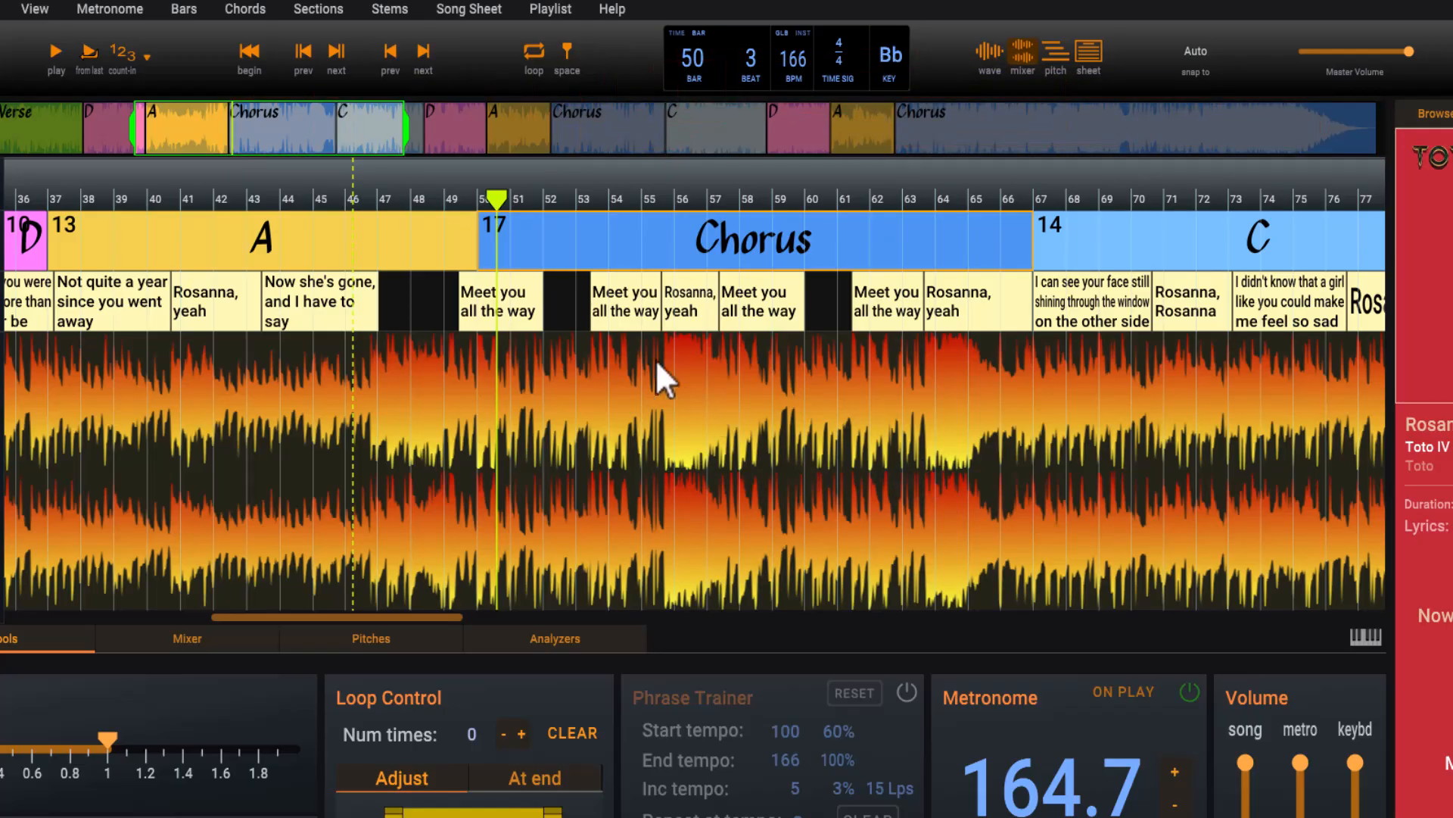
{"action": "left_click_drag", "start_coordinate": [357, 106], "coordinate": [237, 156]}
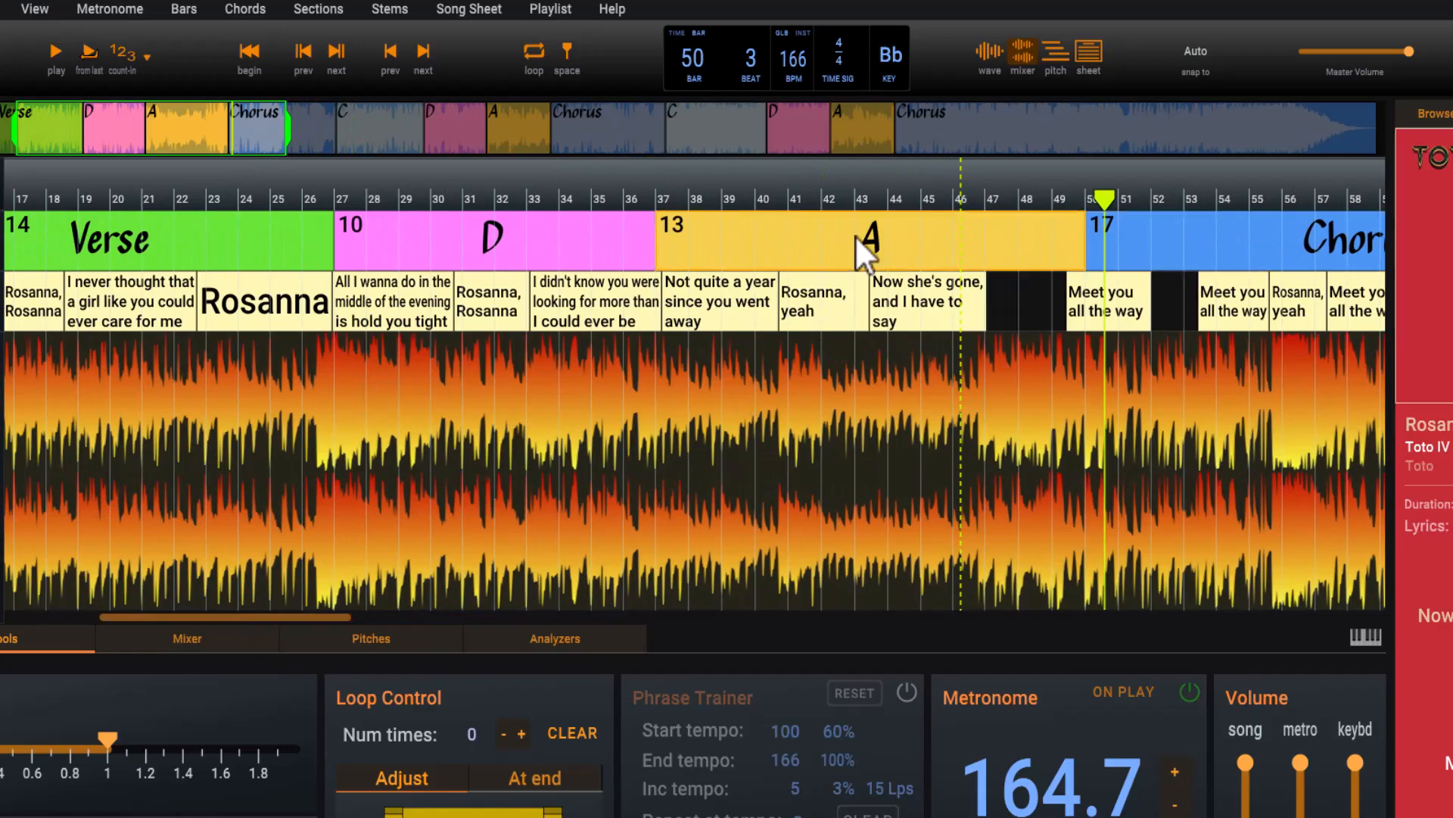
{"action": "double_click", "coordinate": [834, 236]}
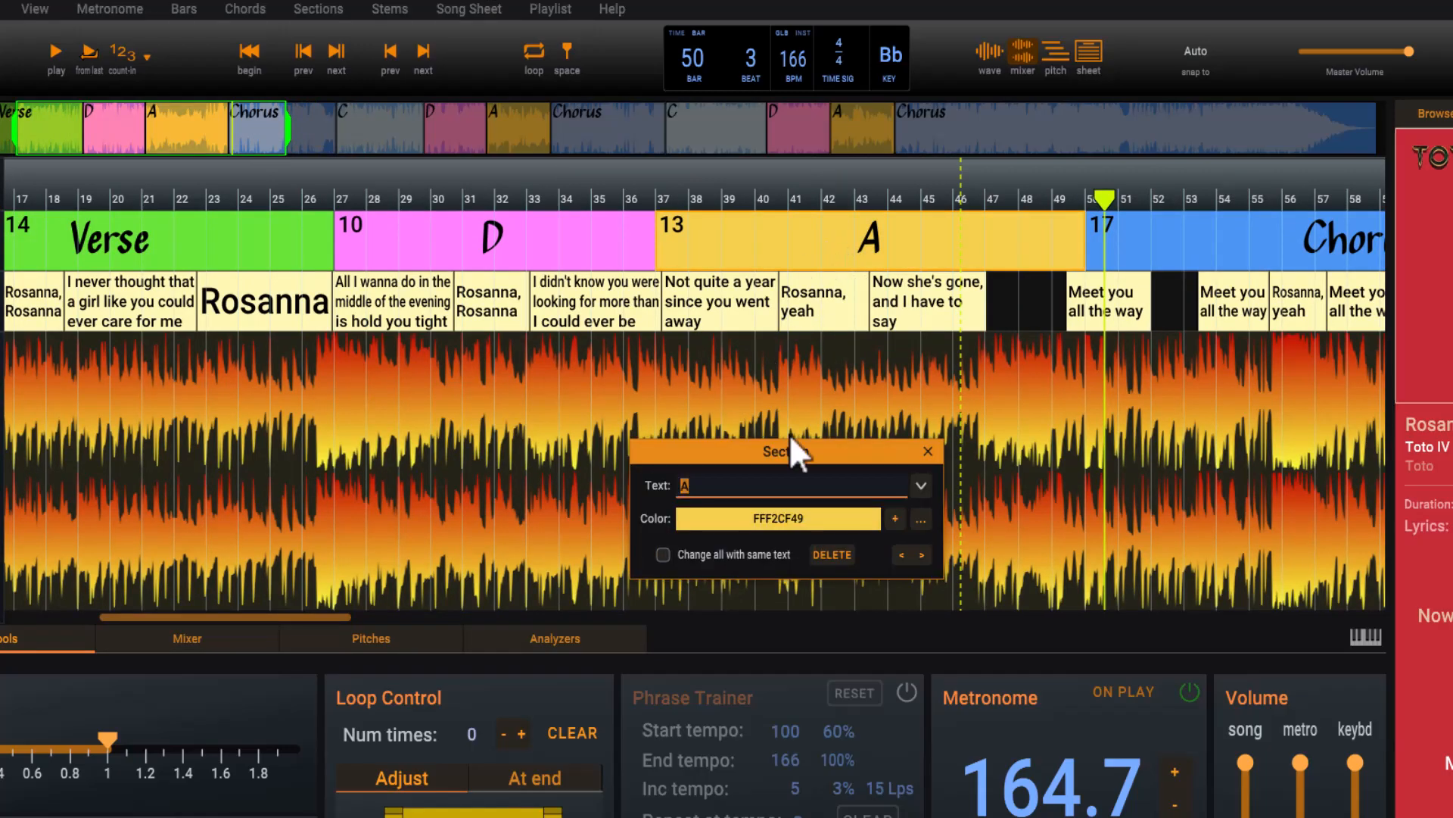
{"action": "left_click", "coordinate": [766, 553]}
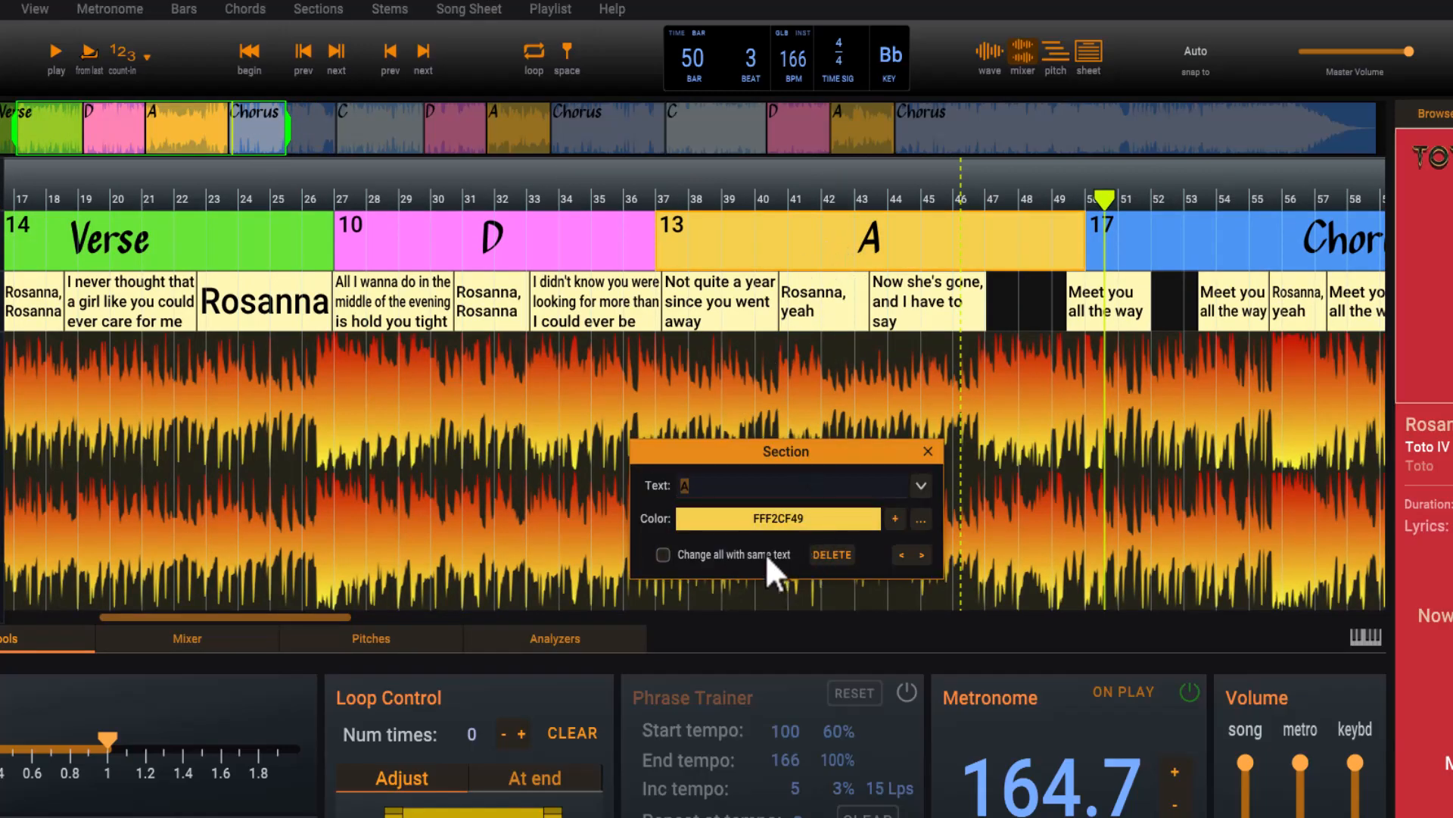
{"action": "left_click", "coordinate": [927, 480]}
{"action": "left_click", "coordinate": [950, 499]}
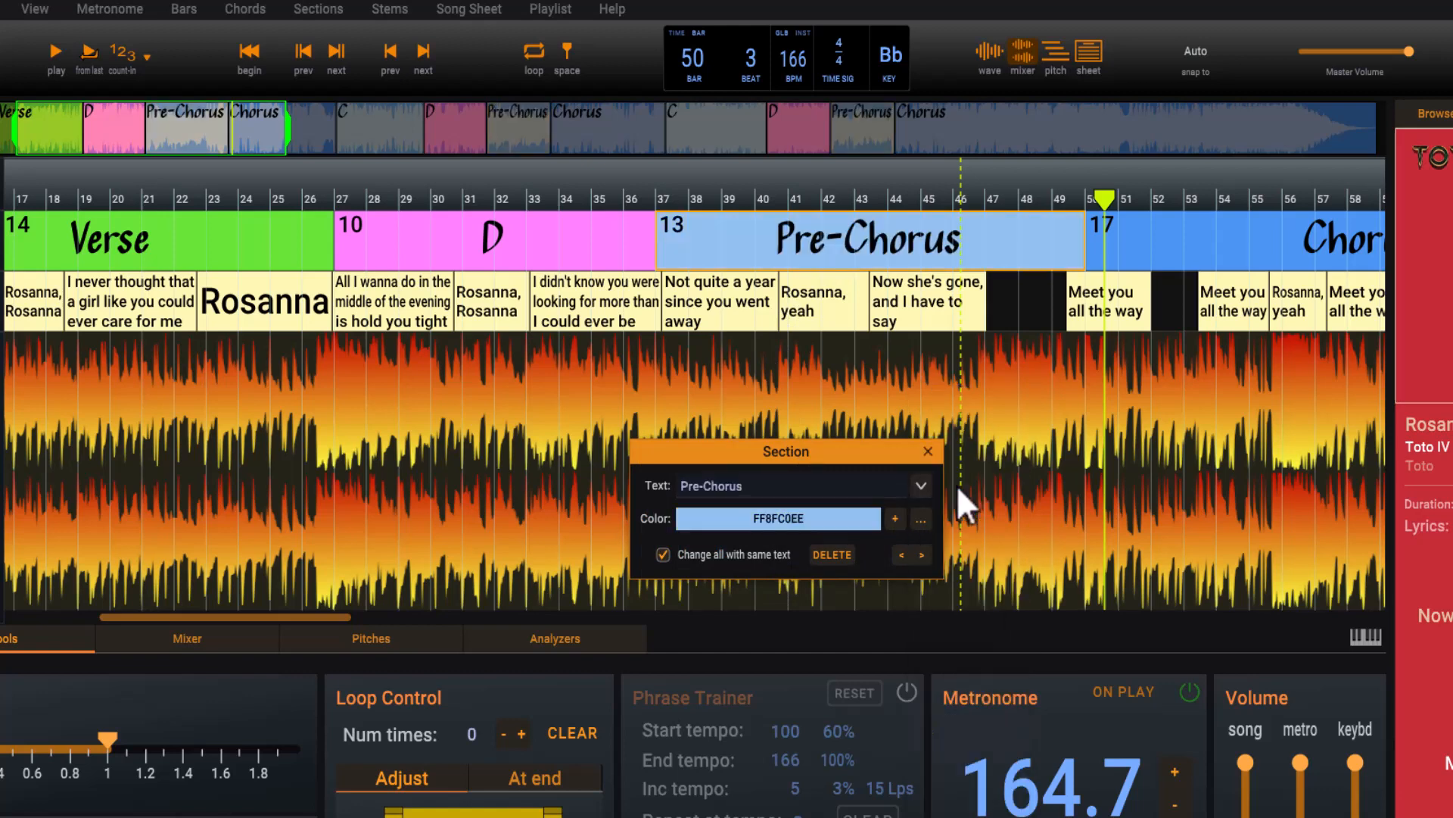
{"action": "left_click", "coordinate": [931, 449]}
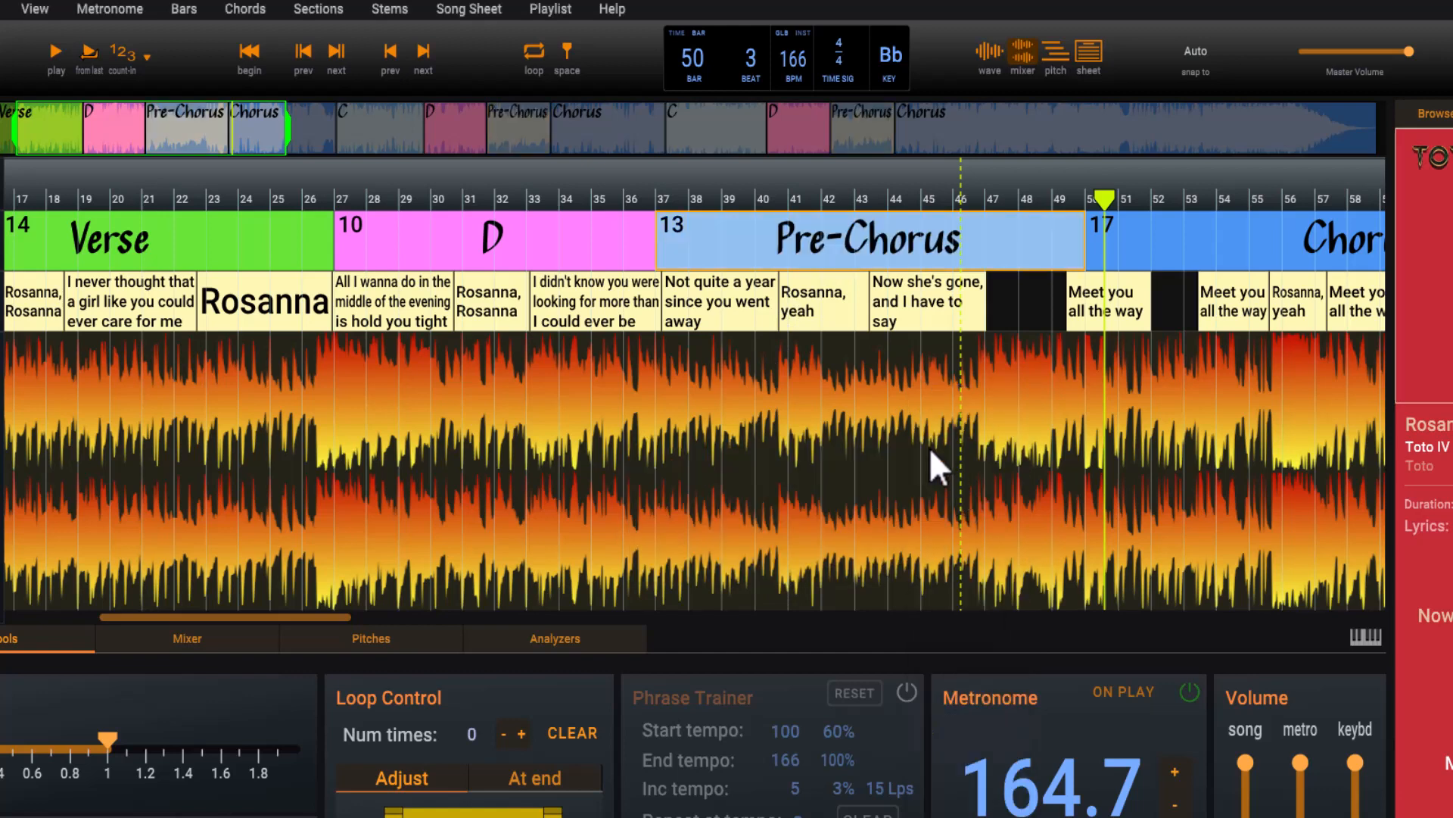
- Listen to the D section at bar 27 and delete its marker so the preceding Verse extends over it
{"action": "left_click", "coordinate": [415, 436]}
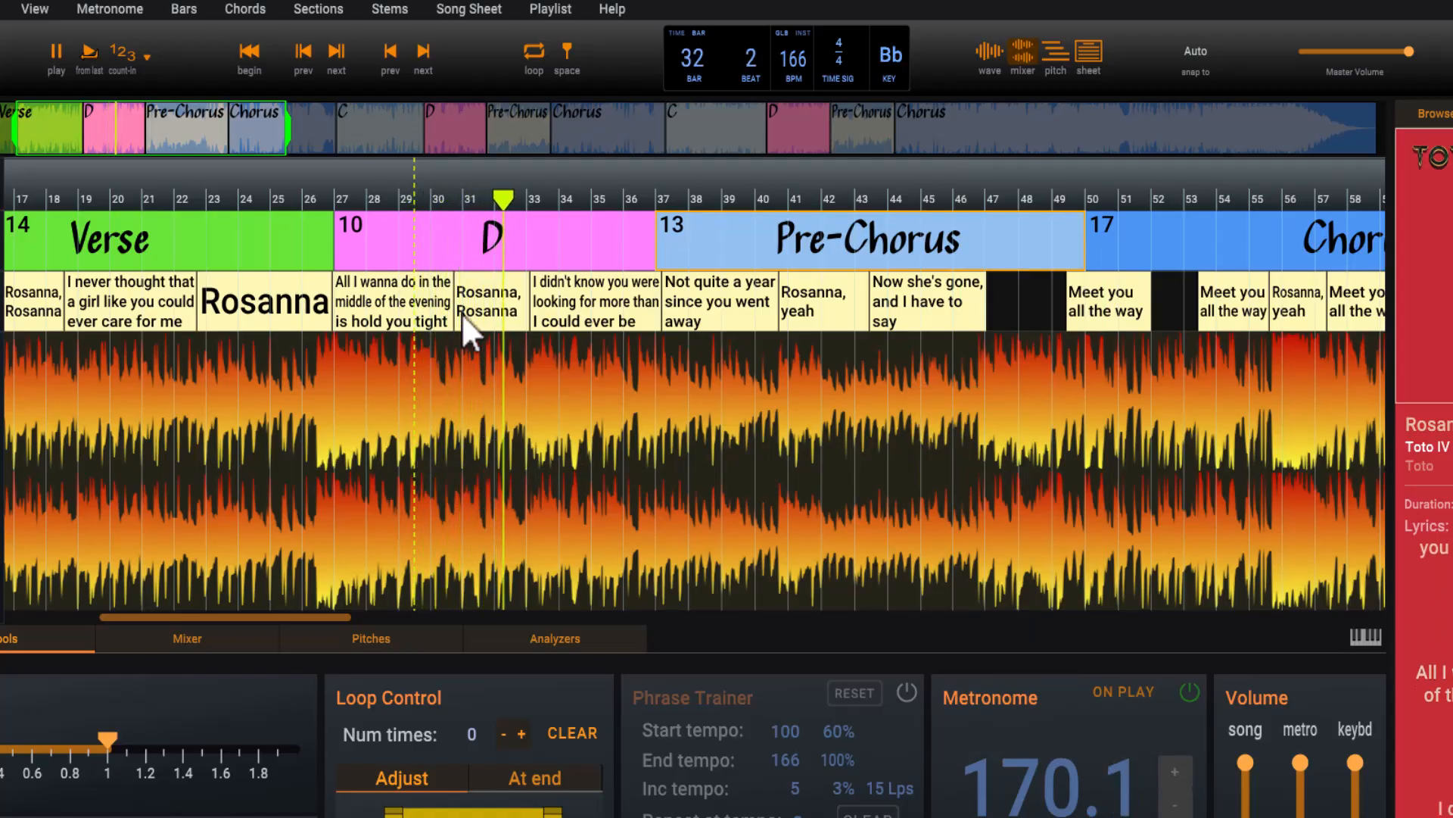
{"action": "key", "text": "space"}
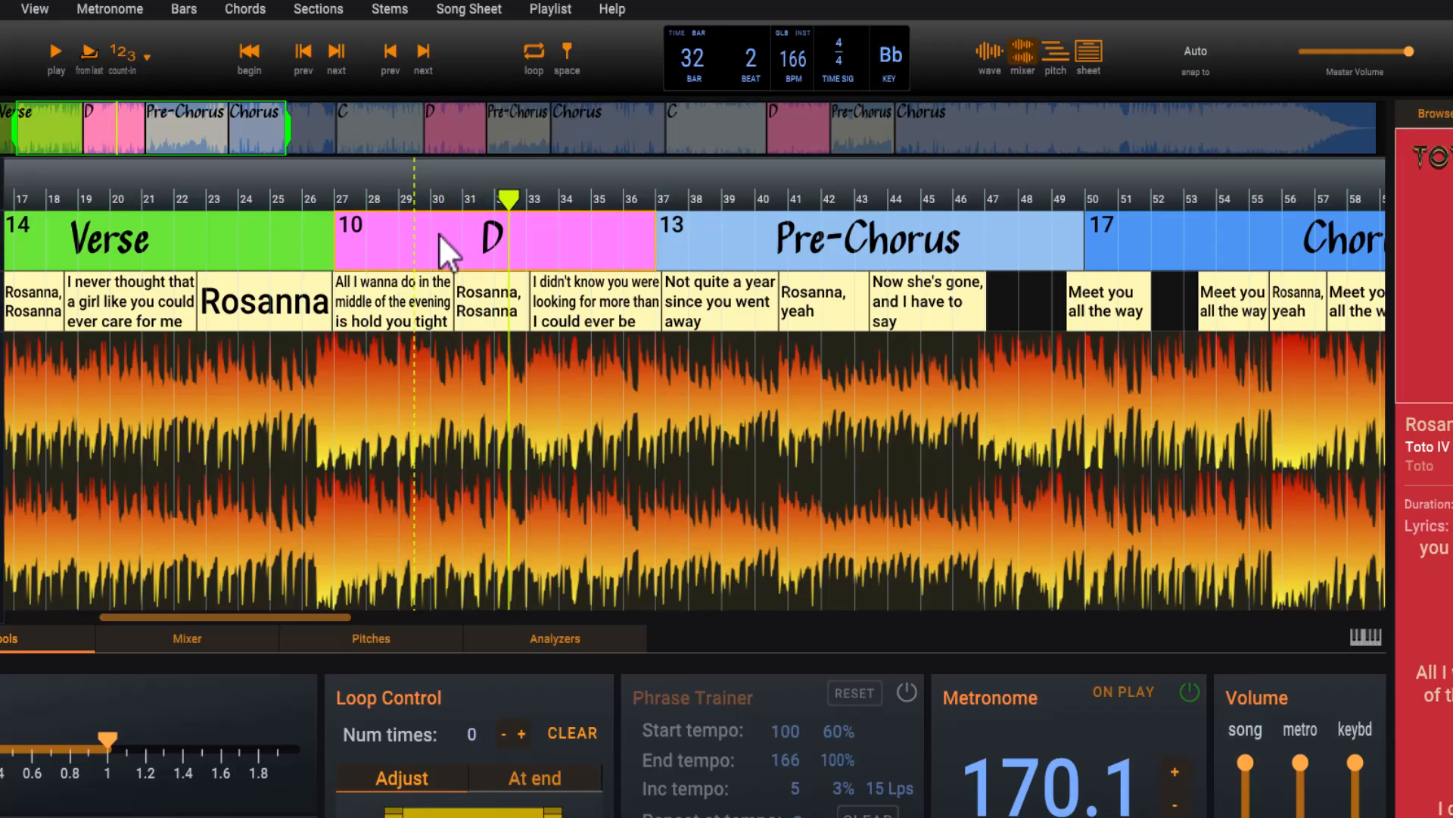
{"action": "key", "text": "Delete"}
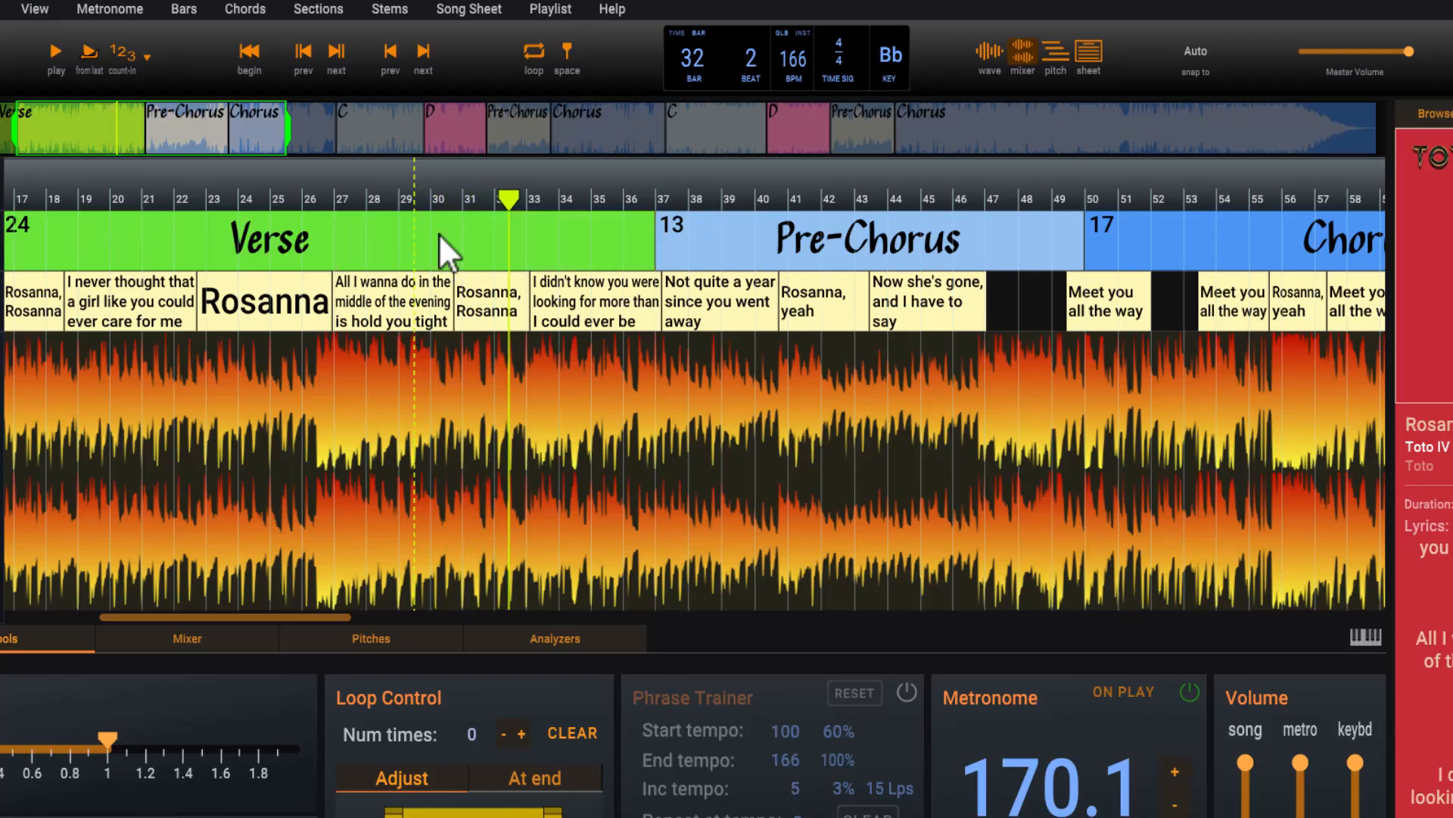
- Listen to the transition at bar 67, relabel the C section there as Verse, and delete the D section following it
{"action": "left_click_drag", "start_coordinate": [243, 106], "coordinate": [511, 116]}
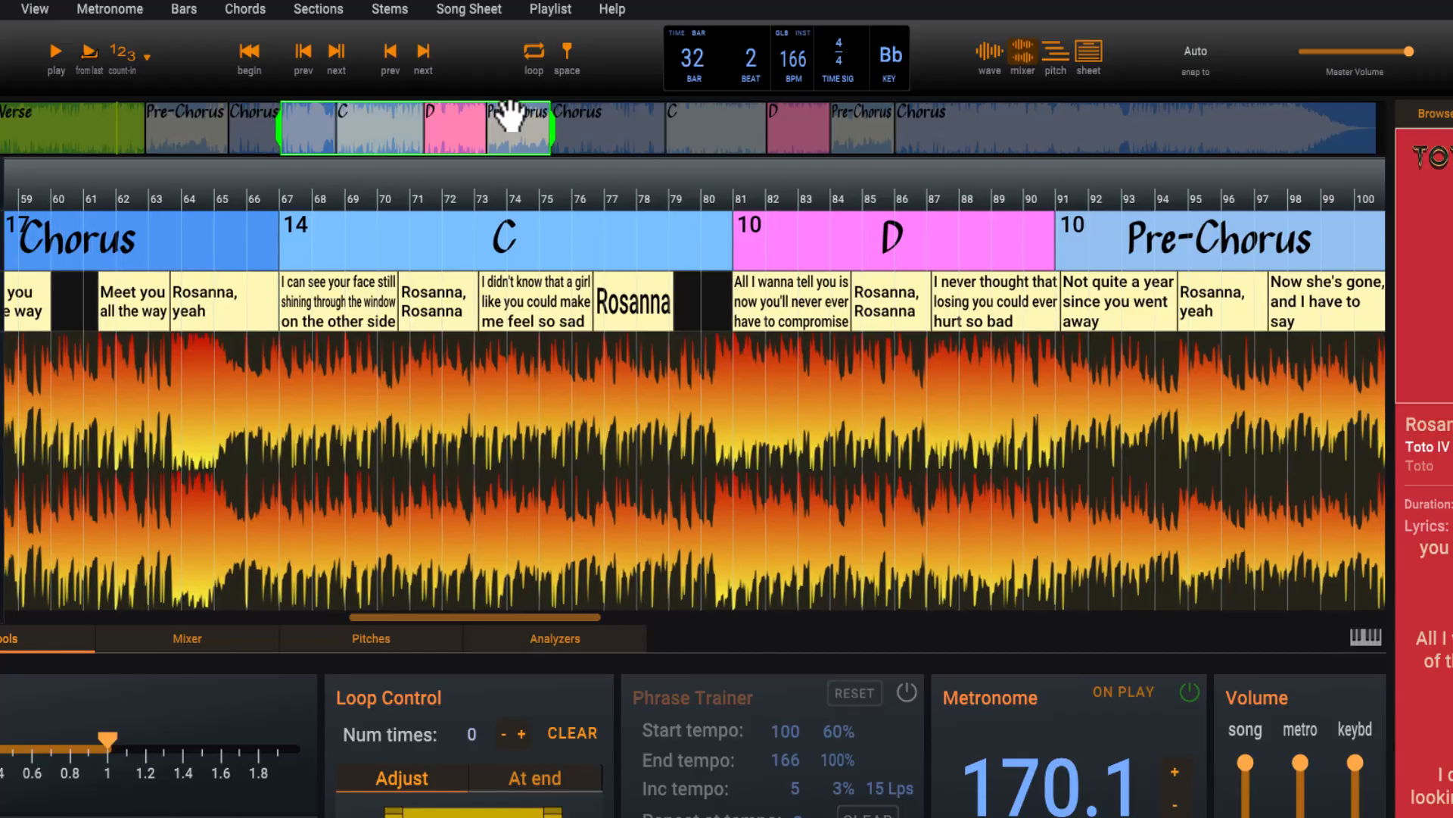
{"action": "left_click", "coordinate": [262, 429]}
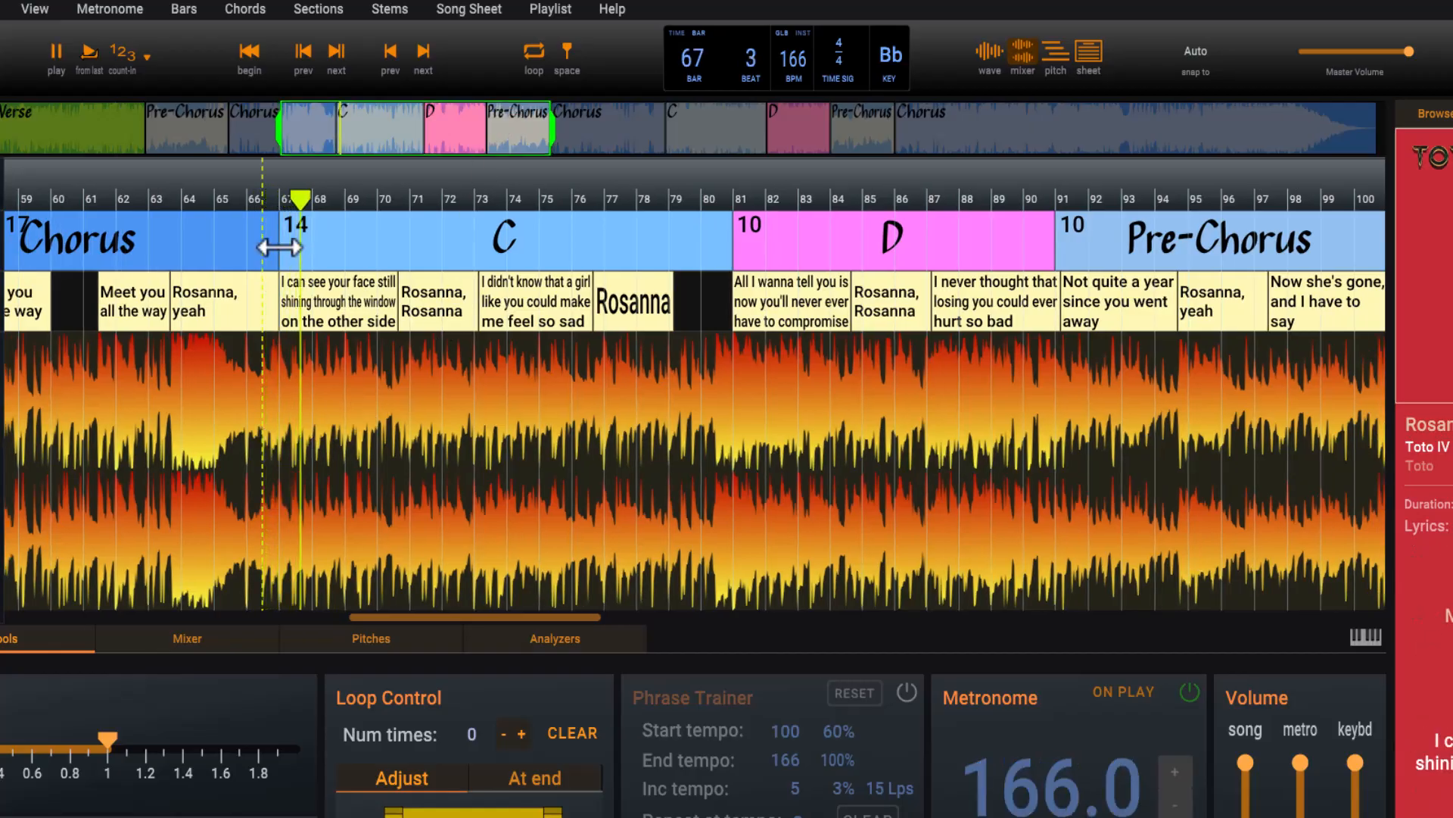
{"action": "right_click", "coordinate": [363, 239]}
{"action": "mouse_move", "coordinate": [390, 246]}
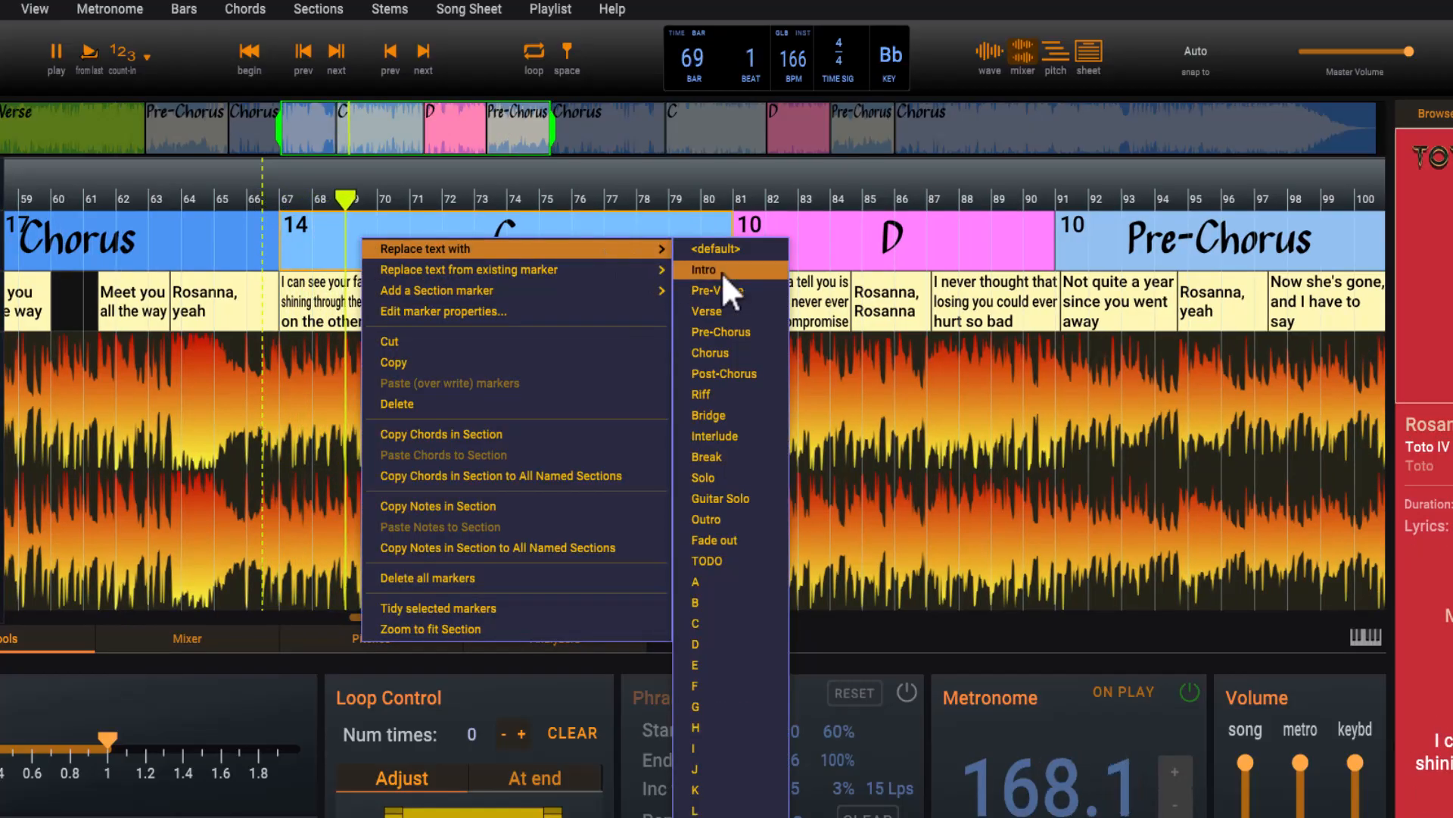
{"action": "left_click", "coordinate": [760, 306]}
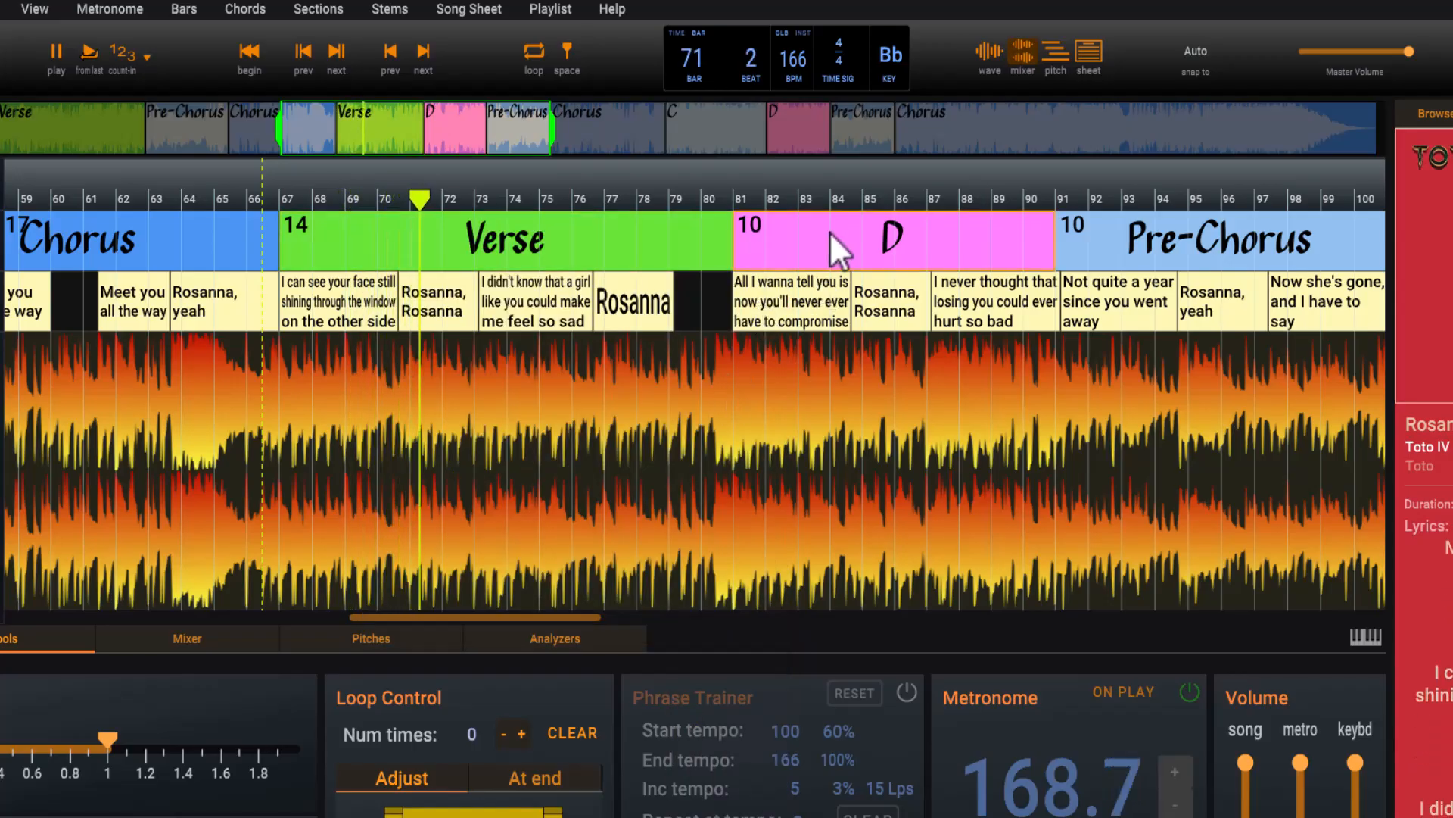
{"action": "key", "text": "space"}
{"action": "key", "text": "Delete"}
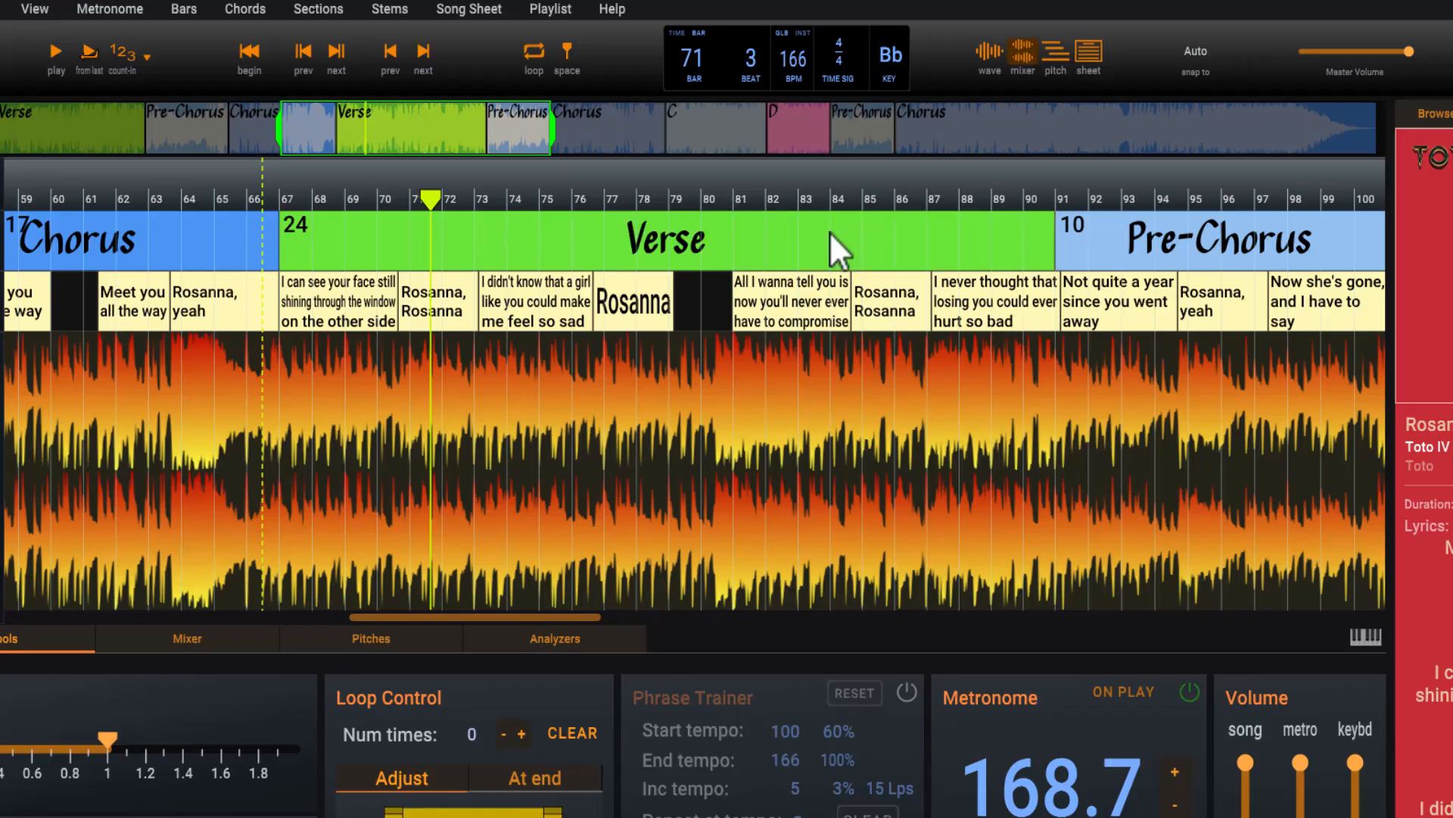
- Listen to both ends of the second Chorus, moving its start to bar 104 and its end to bar 121
{"action": "left_click", "coordinate": [1037, 403]}
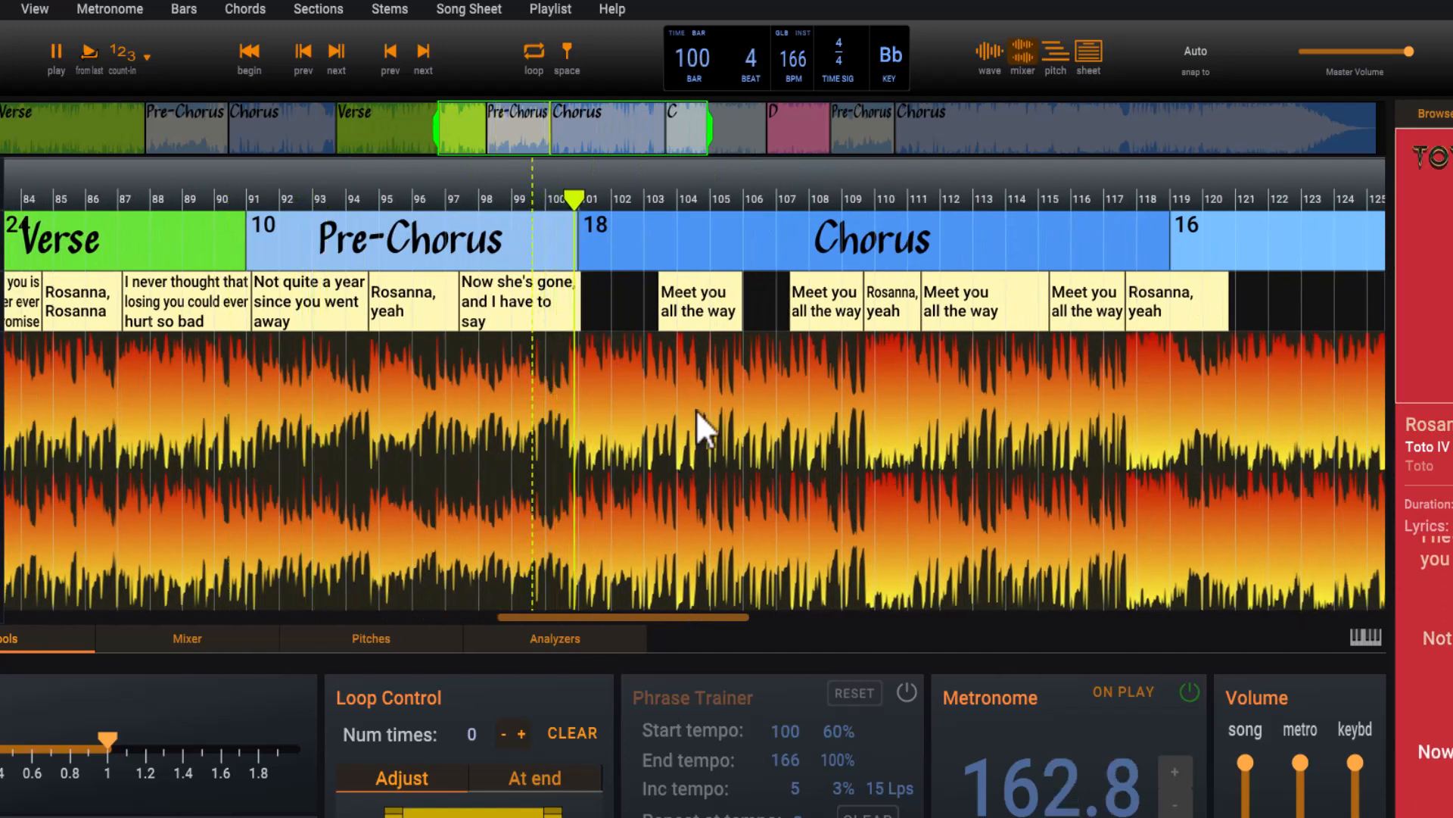
{"action": "left_click_drag", "start_coordinate": [578, 229], "coordinate": [673, 229]}
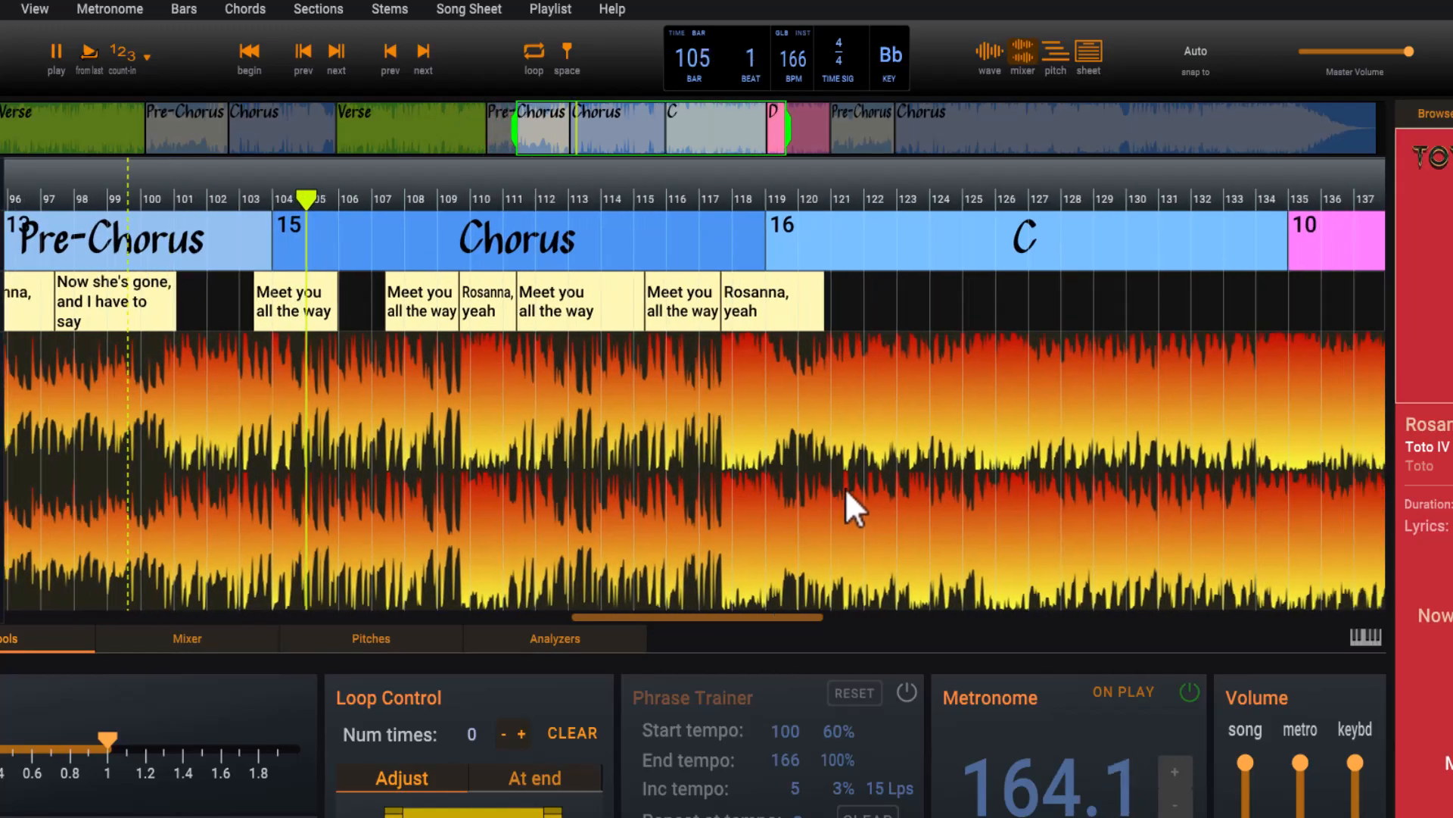
{"action": "left_click", "coordinate": [735, 494]}
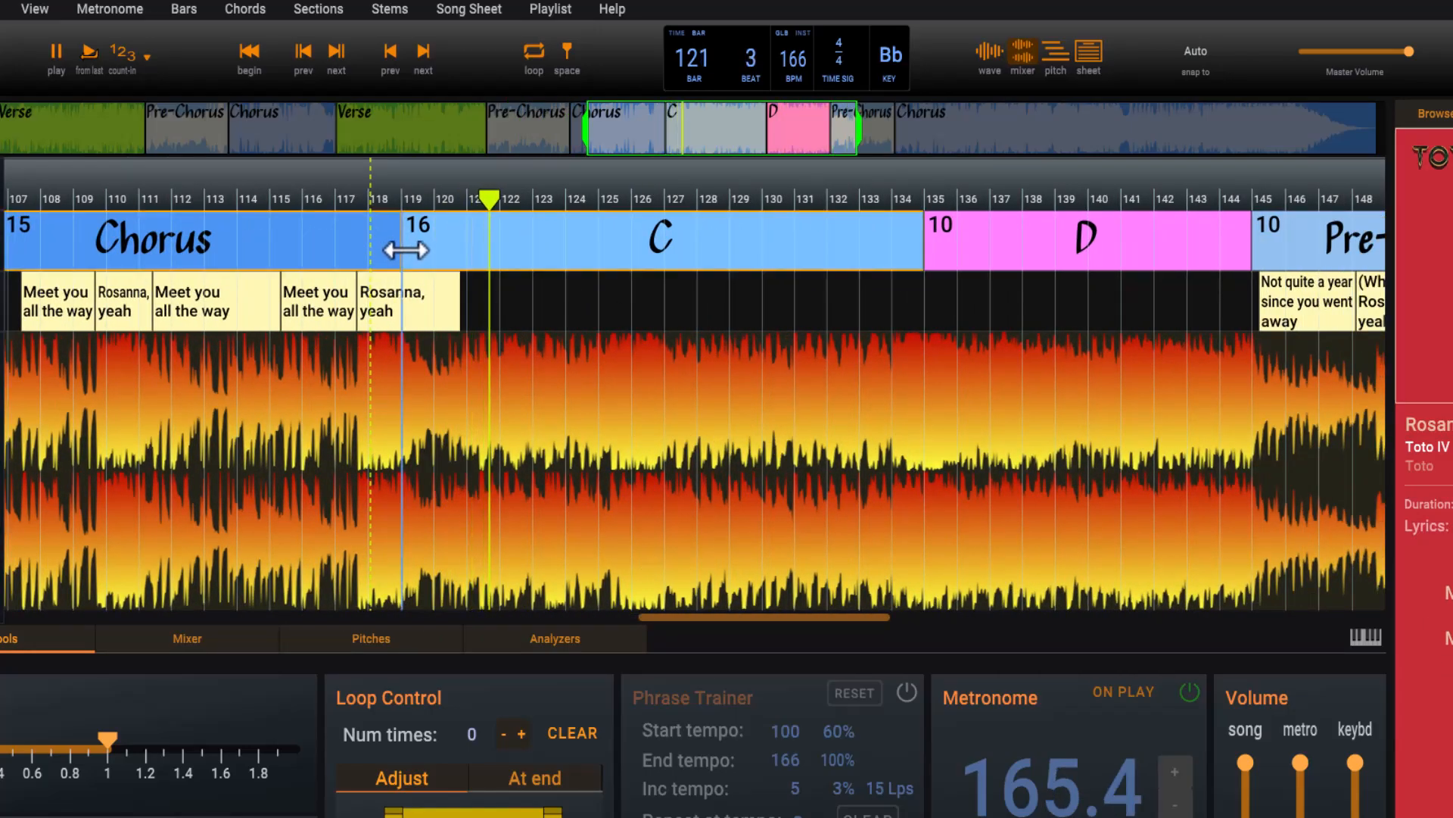
{"action": "left_click_drag", "start_coordinate": [404, 247], "coordinate": [473, 240]}
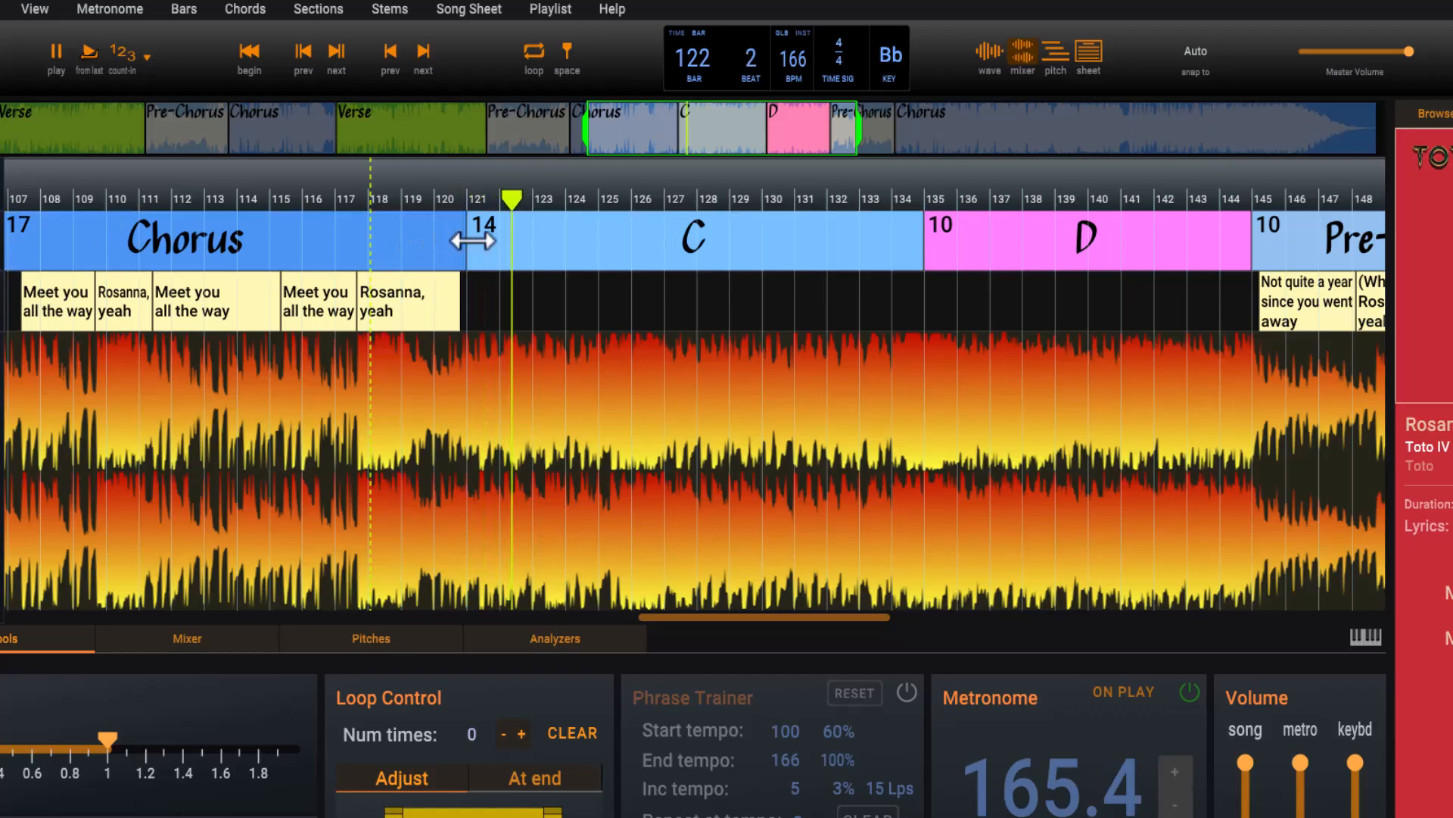
- Replace the label of the C section at bar 121 with the Solo preset and extend the name to Synth Solo
{"action": "double_click", "coordinate": [601, 234]}
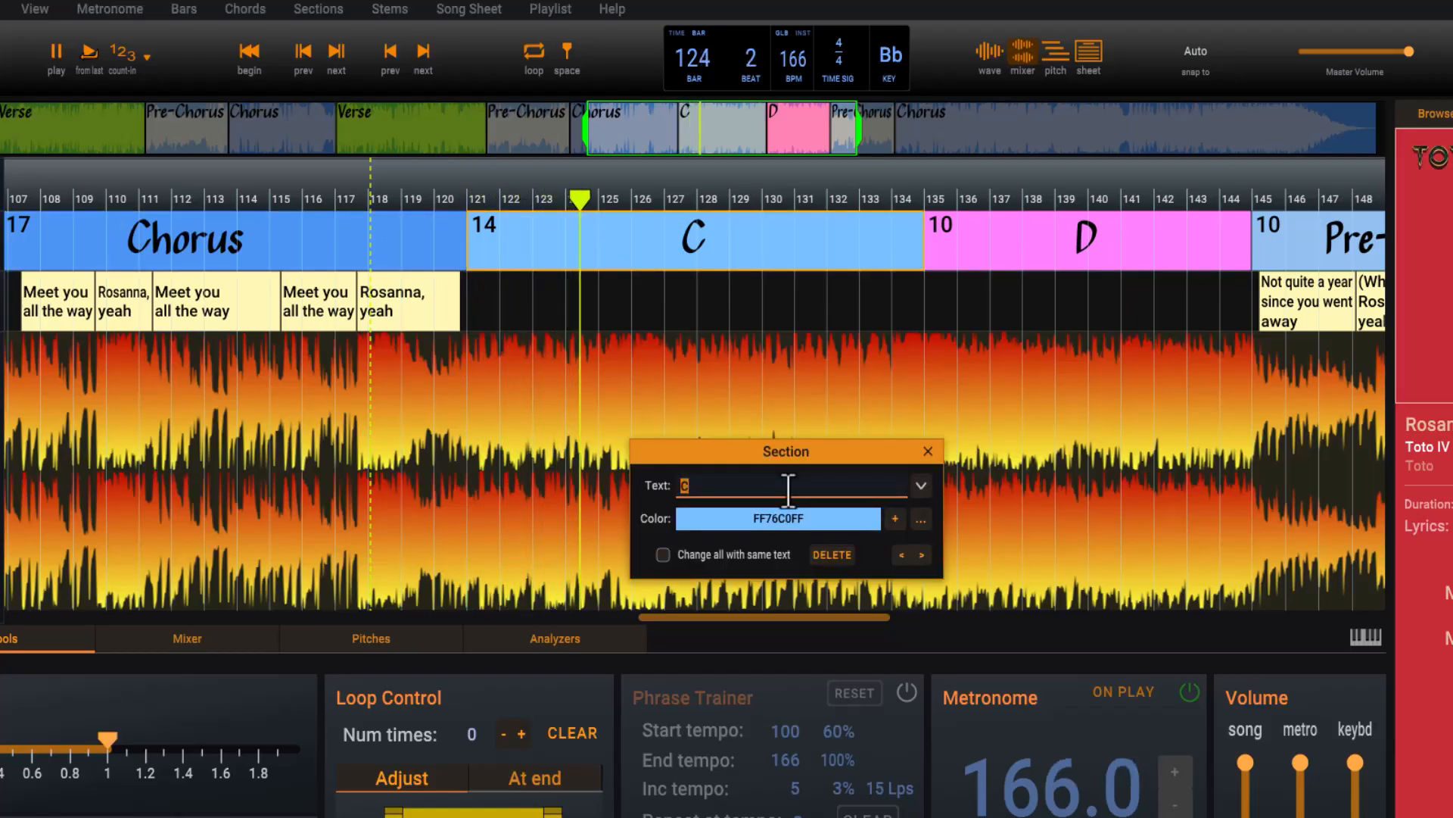
{"action": "key", "text": "Escape"}
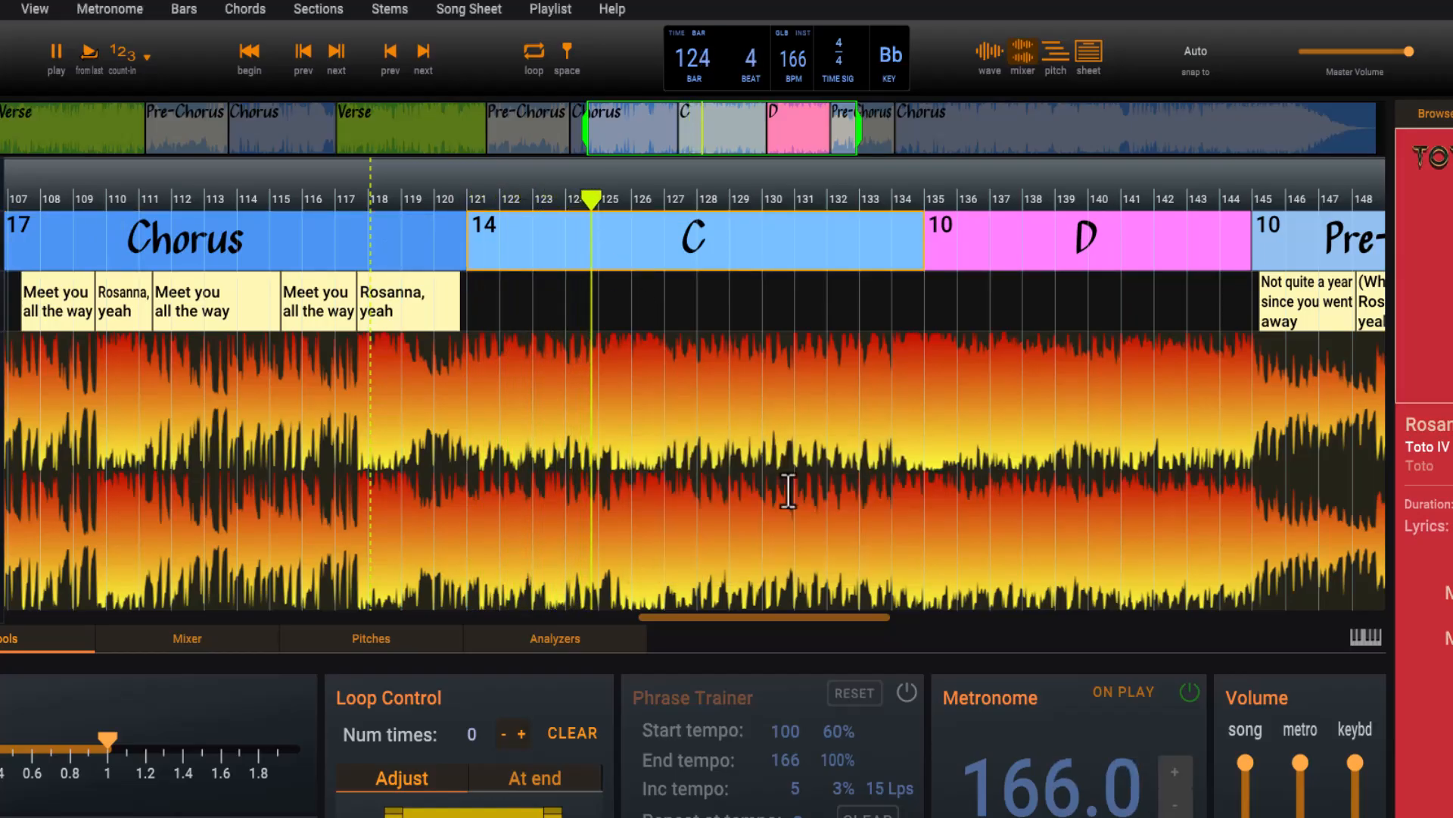
{"action": "right_click", "coordinate": [711, 238]}
{"action": "mouse_move", "coordinate": [941, 256]}
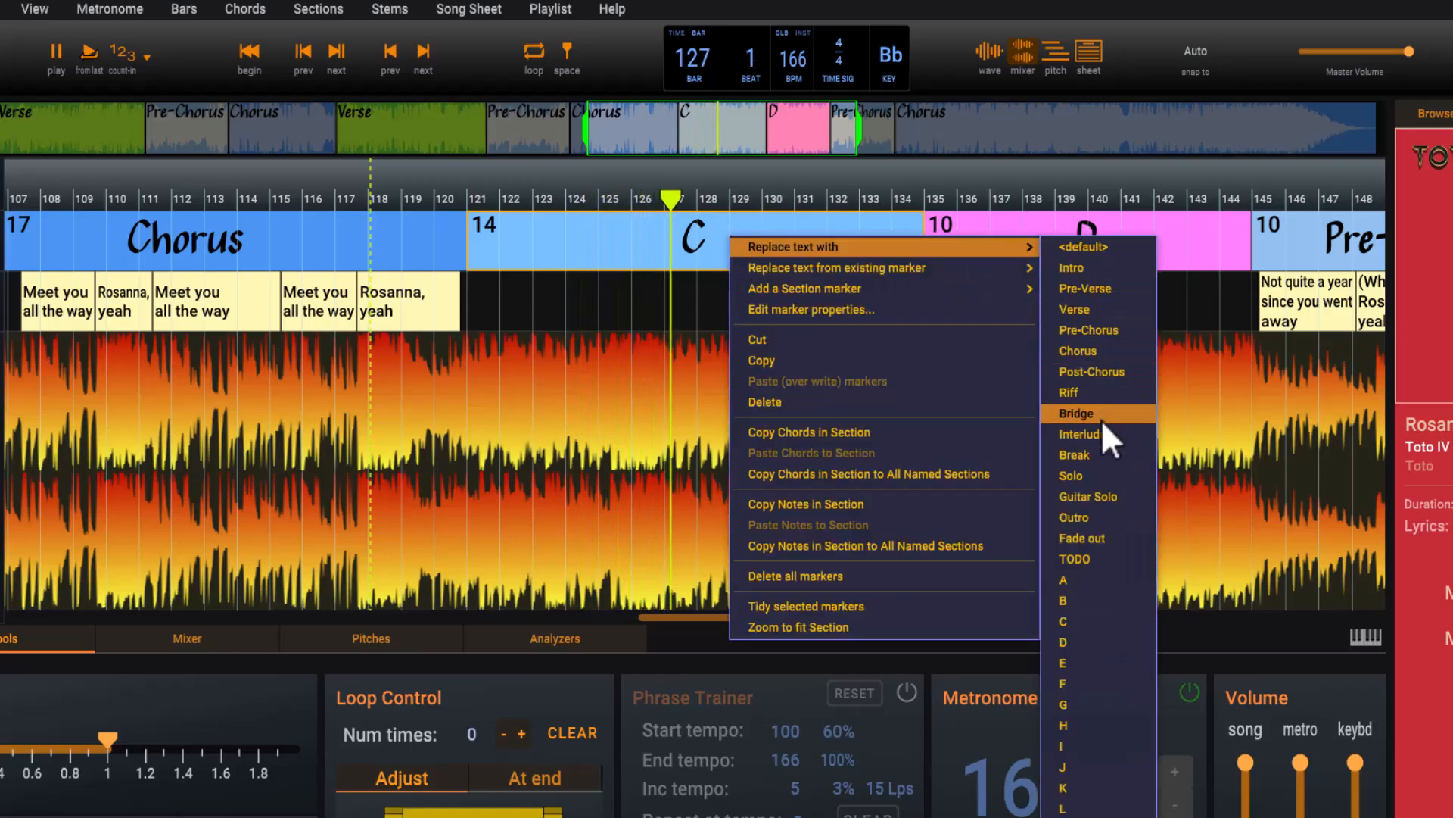
{"action": "left_click", "coordinate": [1114, 478]}
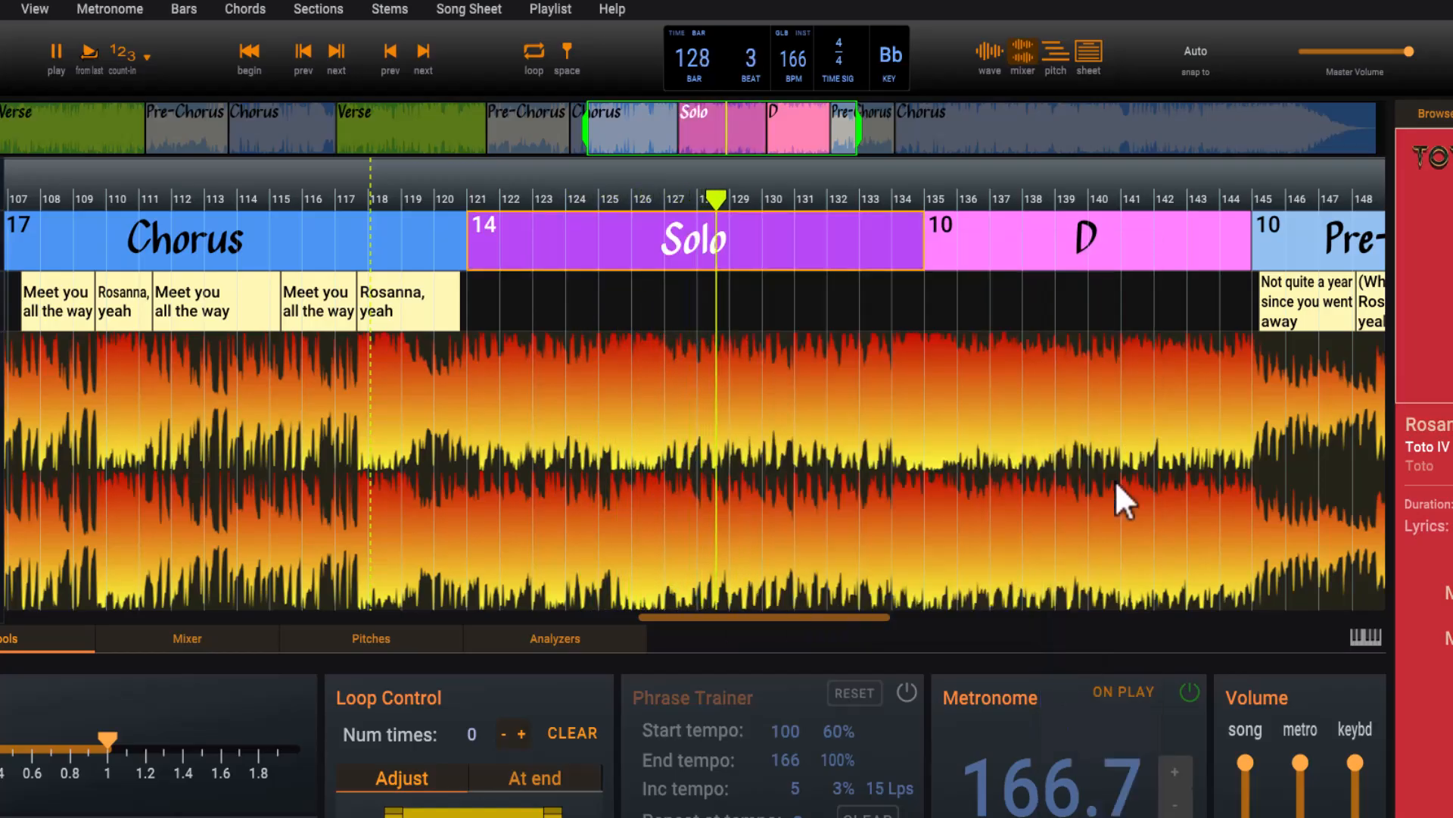
{"action": "double_click", "coordinate": [766, 242]}
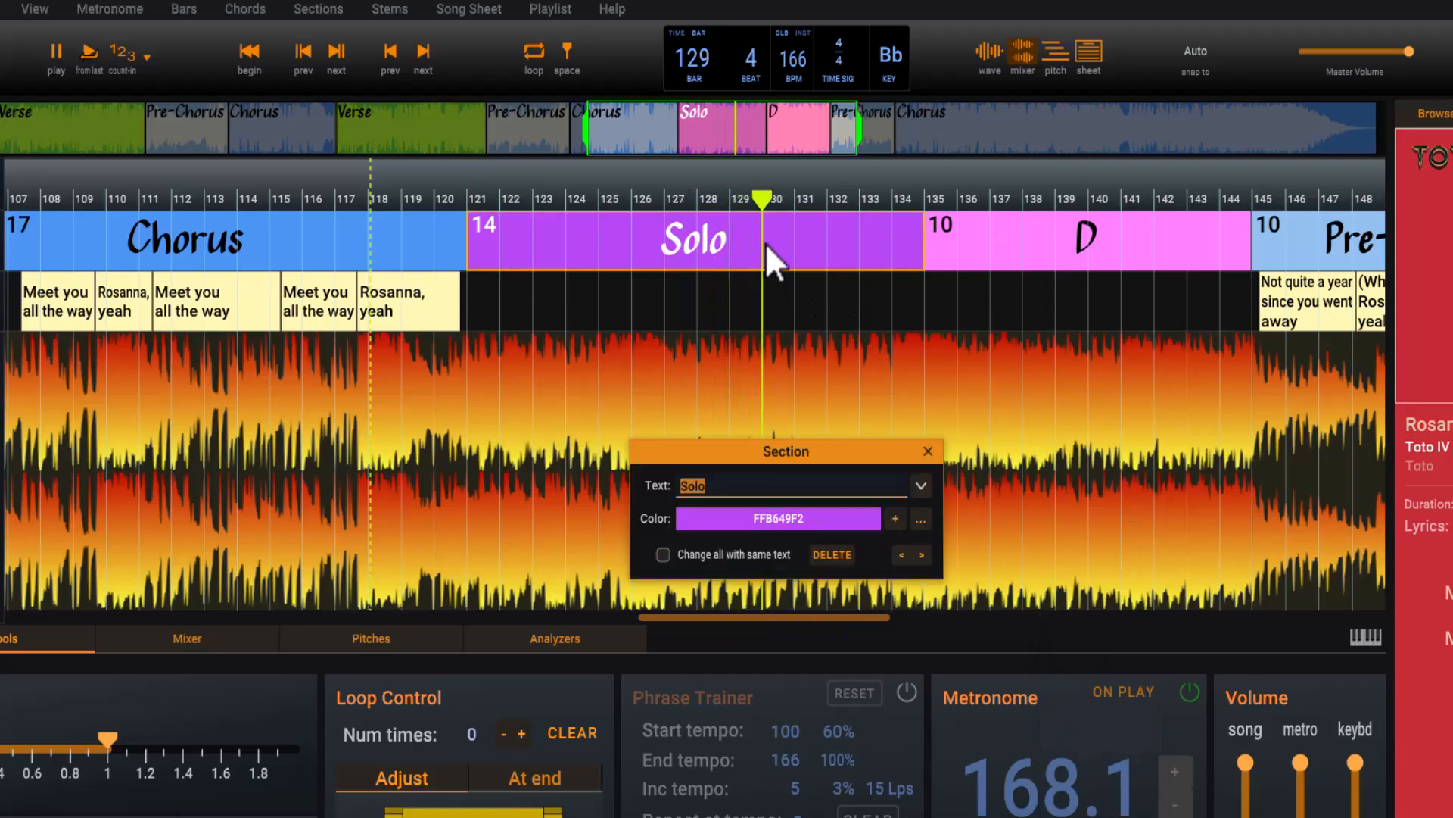
{"action": "type", "text": "Sg"}
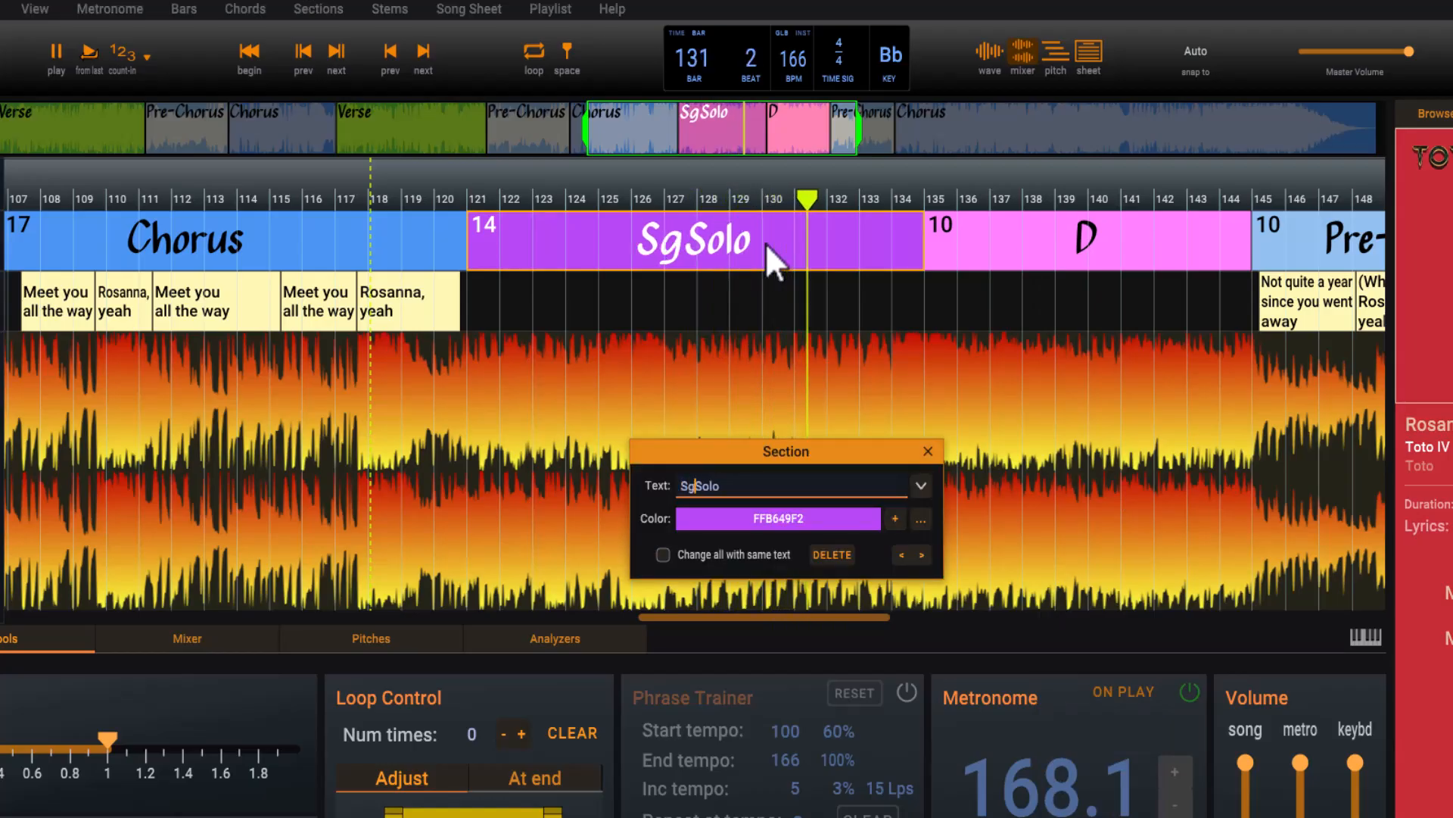
{"action": "key", "text": "BackSpace"}
{"action": "type", "text": "ynth"}
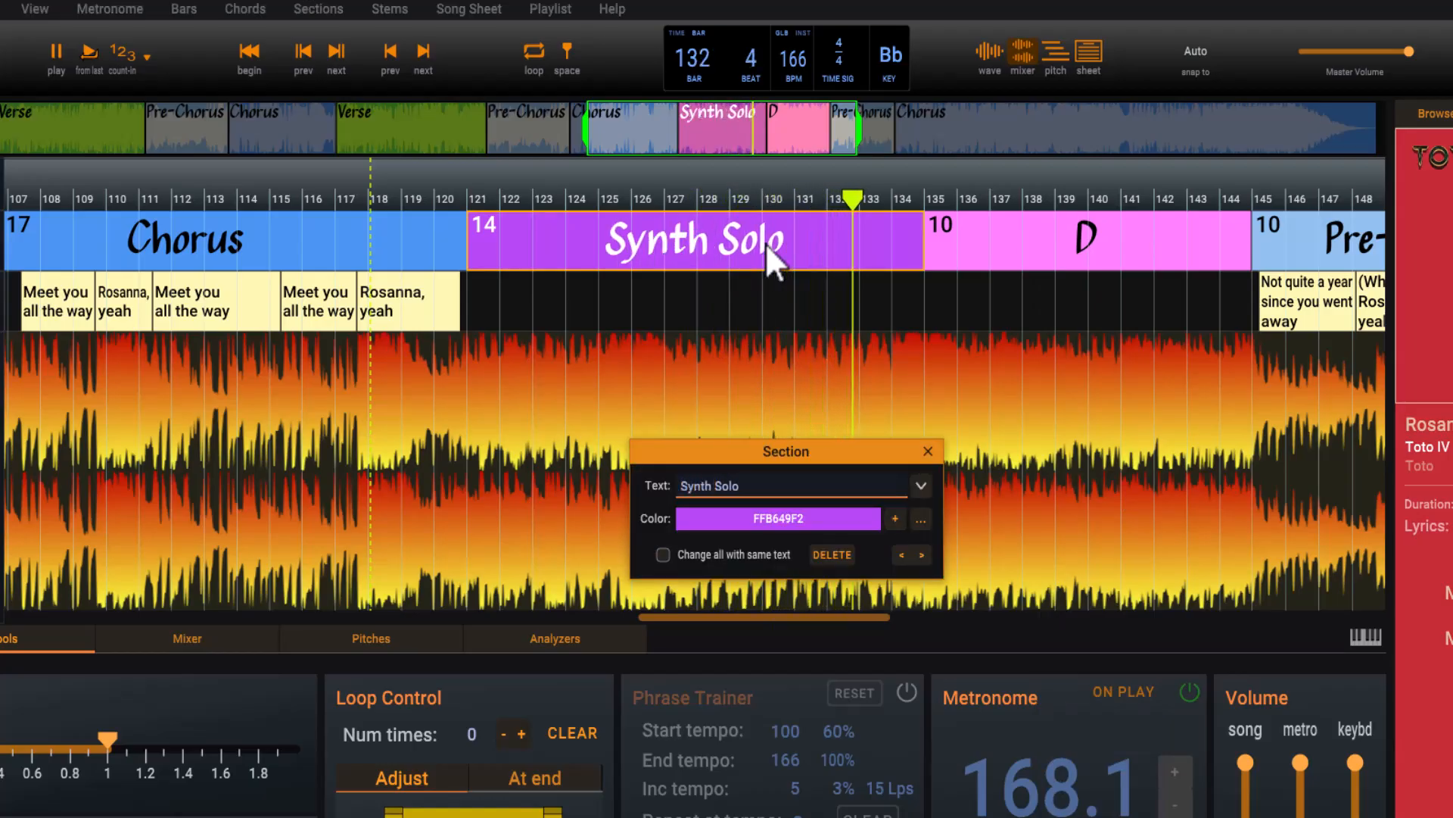
{"action": "key", "text": "Return"}
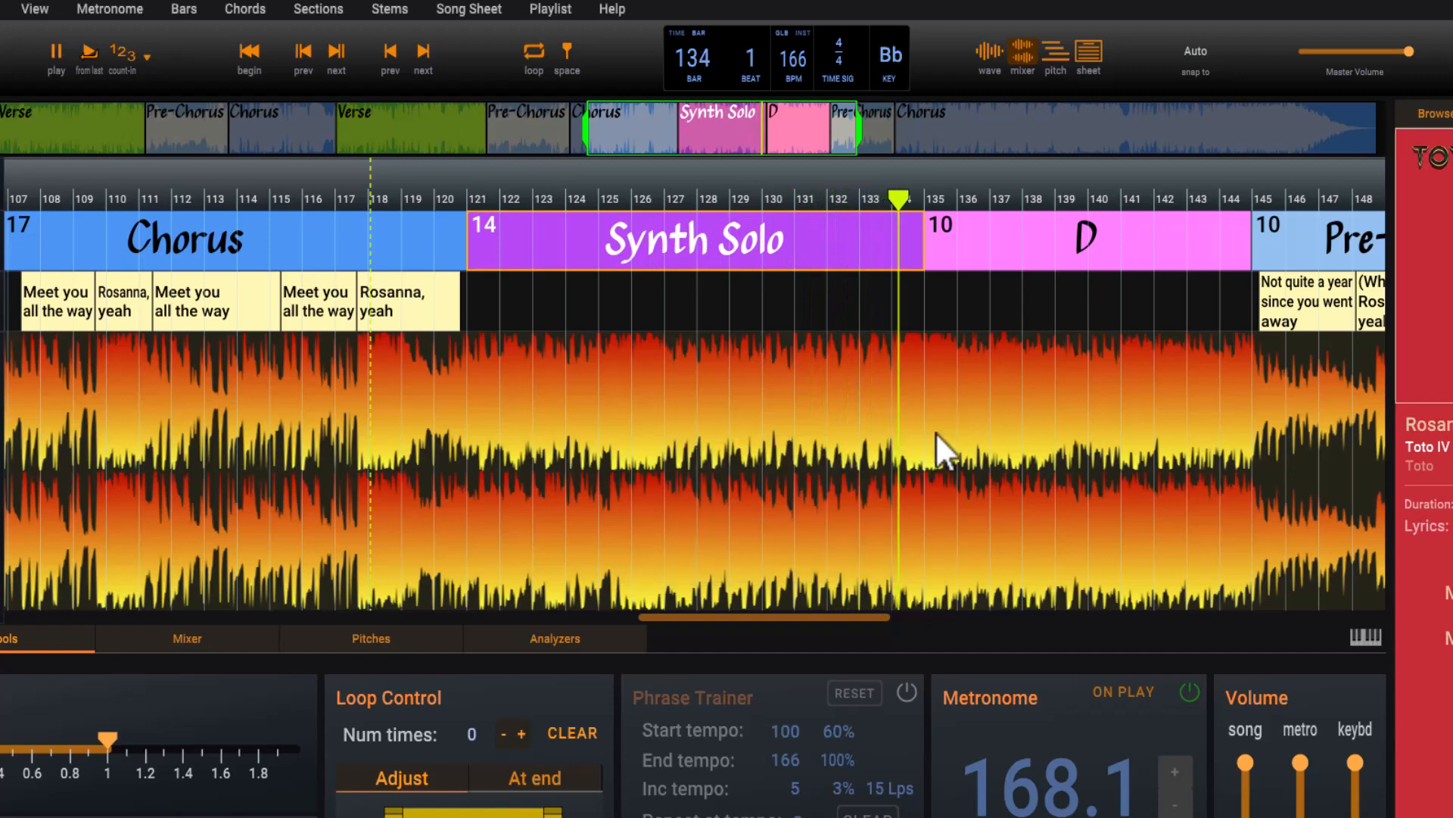
- Relabel the D section at bar 135 with the Guitar Solo preset
{"action": "right_click", "coordinate": [1019, 240]}
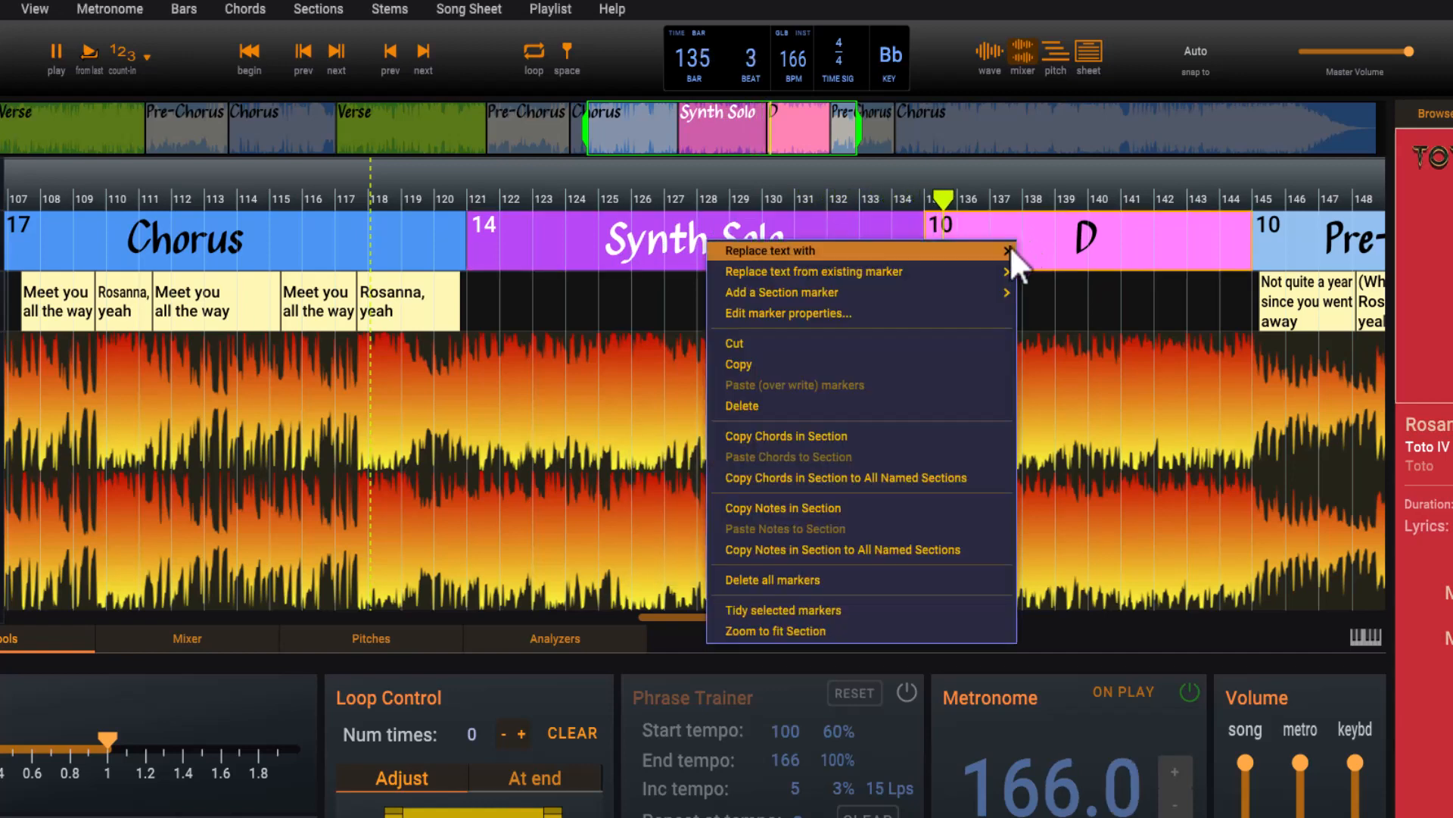
{"action": "mouse_move", "coordinate": [1009, 251]}
{"action": "left_click", "coordinate": [1098, 505]}
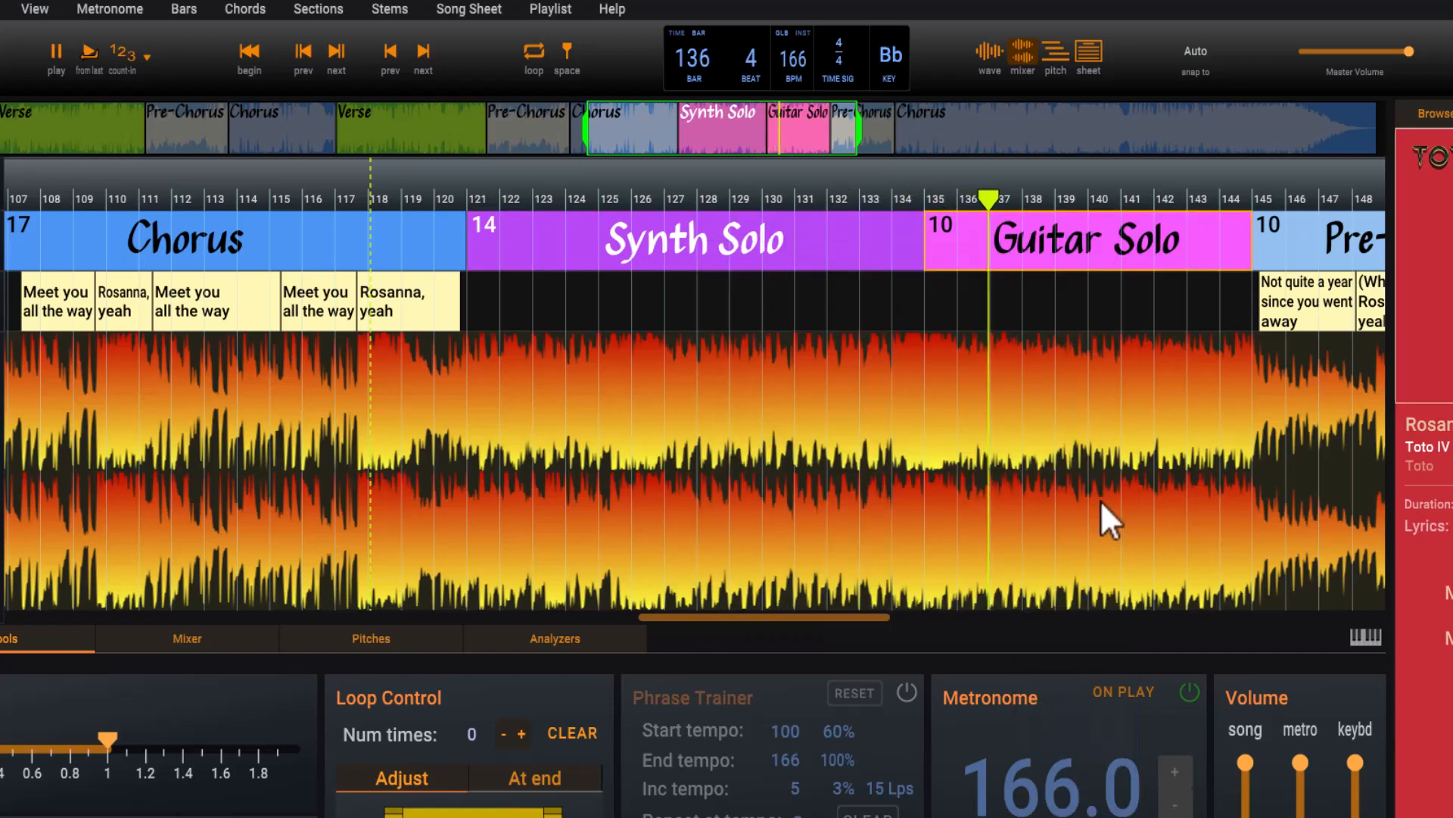